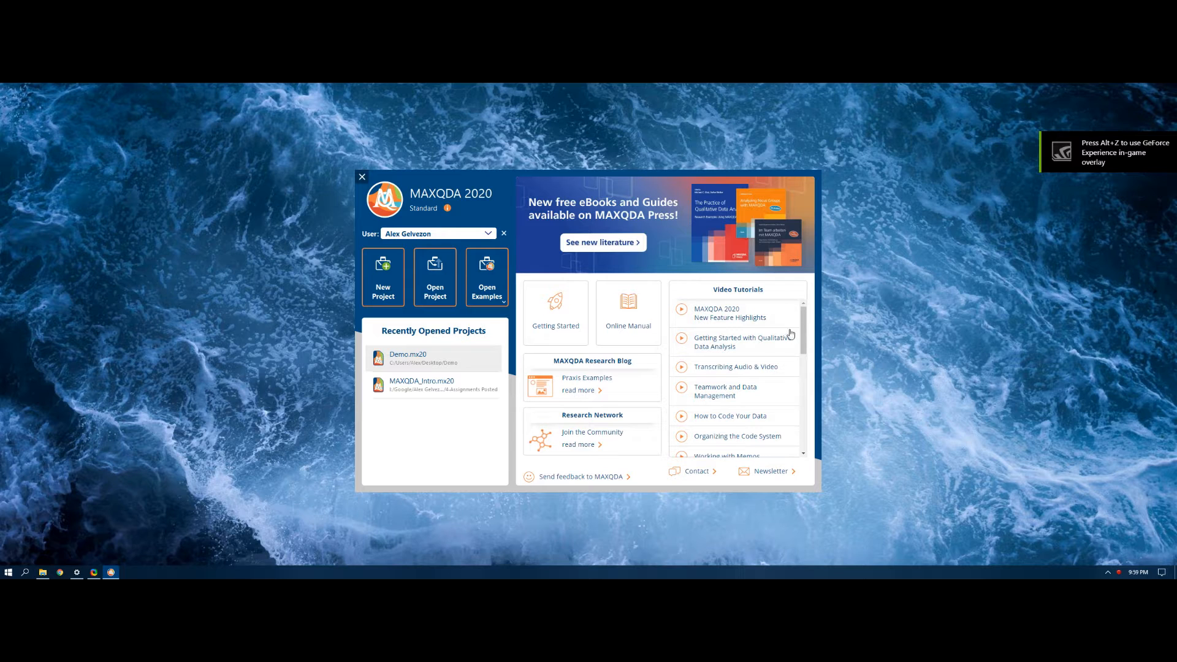
Step: Create a new project saved as Demo1 in the Demo folder on the desktop, accepting the synchronized folder location
{"action": "left_click", "coordinate": [383, 277]}
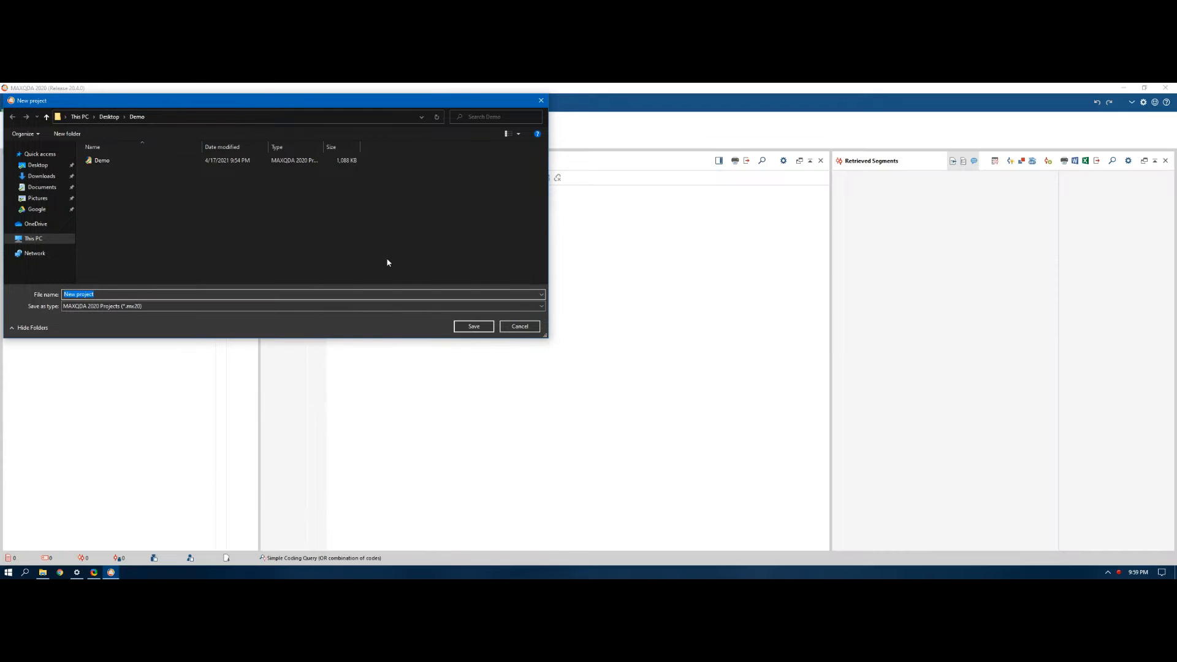
{"action": "left_click", "coordinate": [104, 161]}
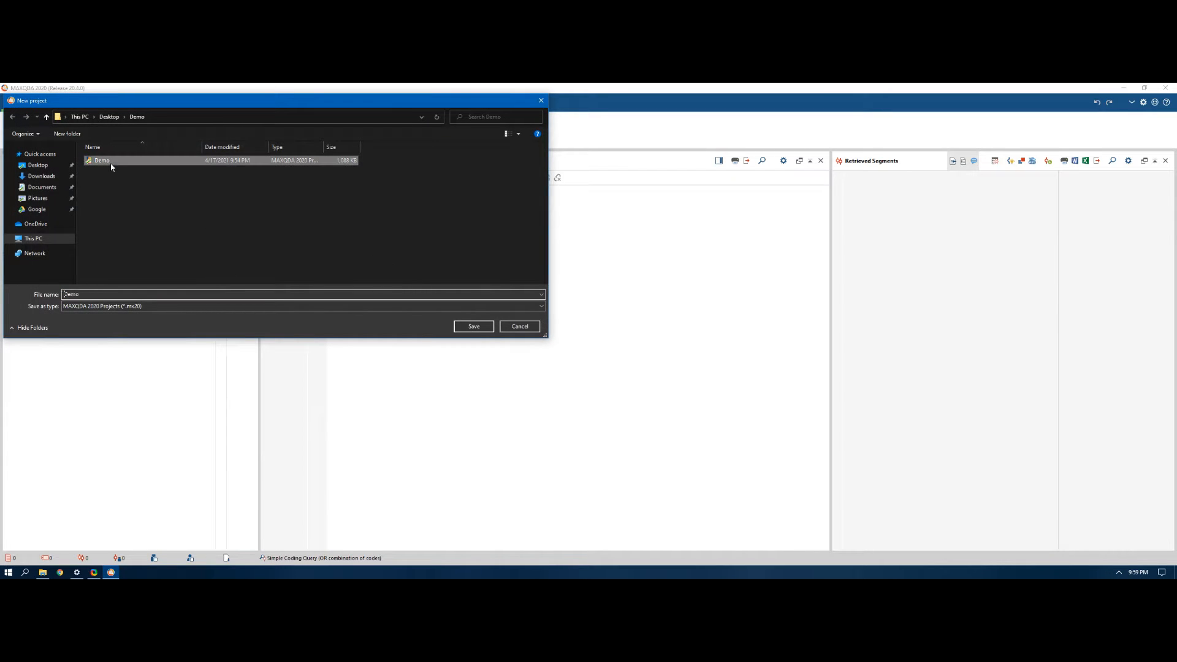
{"action": "left_click", "coordinate": [486, 329]}
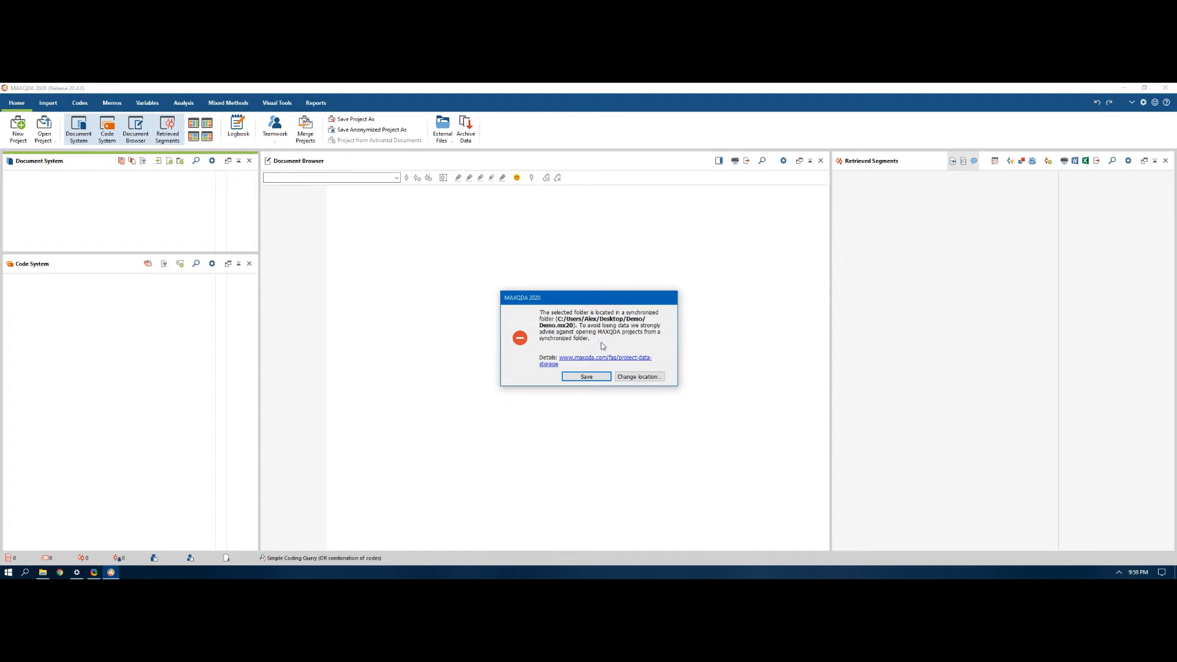
{"action": "left_click", "coordinate": [603, 377]}
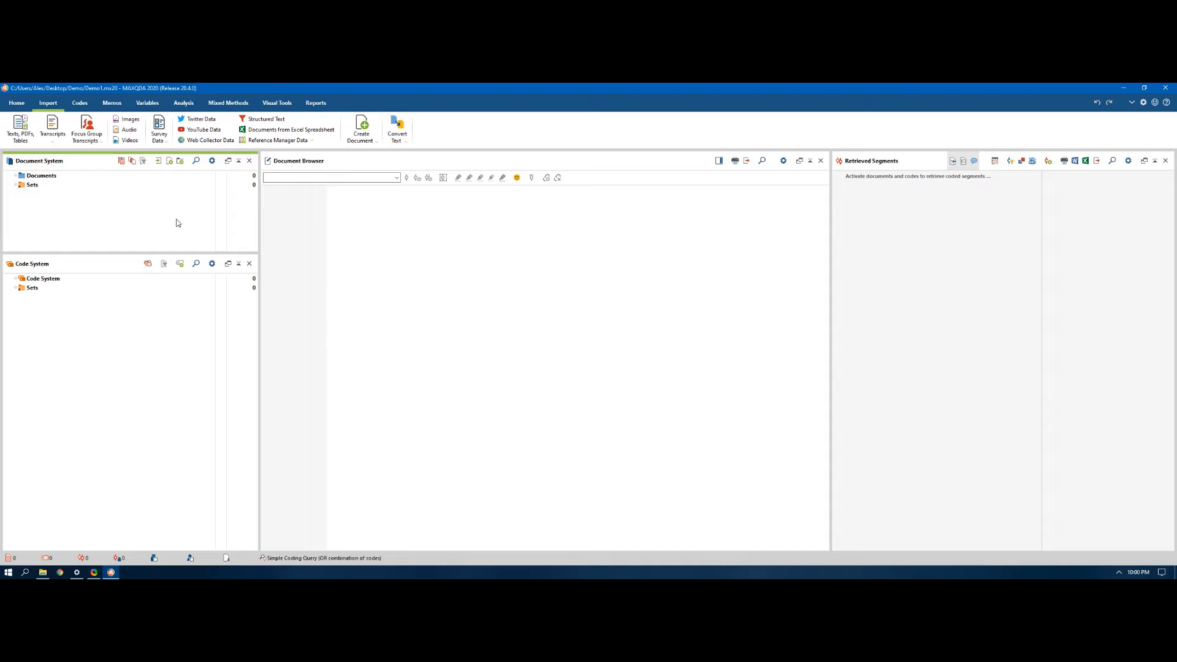
Step: Import the org502 portfolio Word document from the Demo folder into the project
{"action": "left_click", "coordinate": [33, 145]}
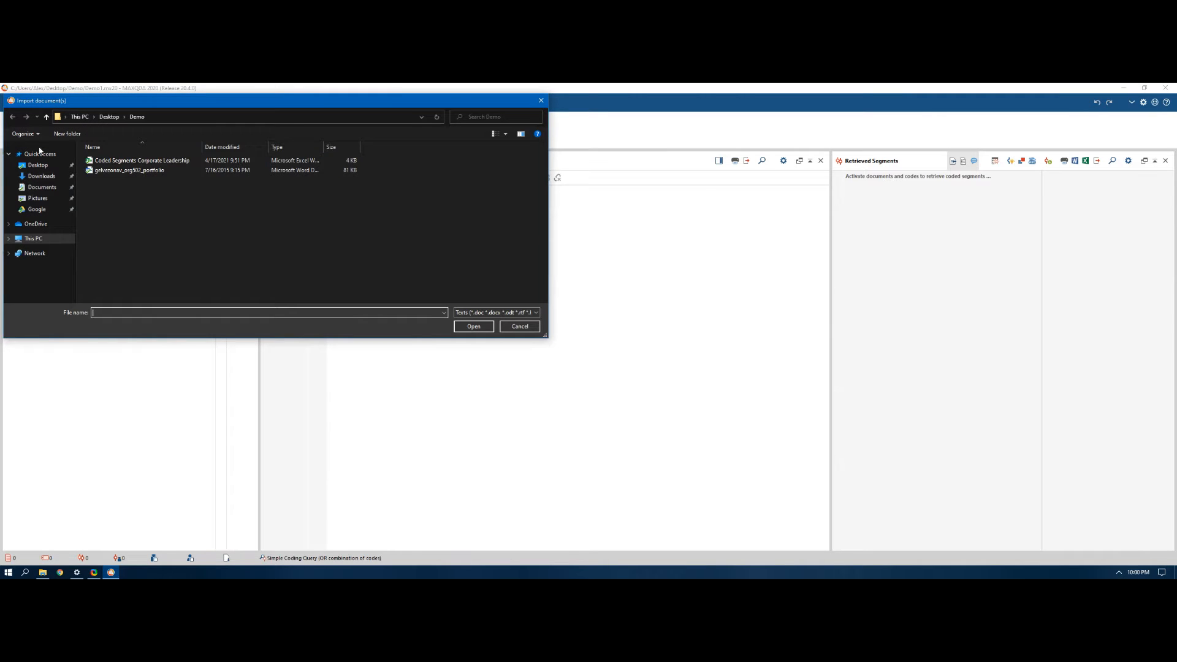
{"action": "left_click", "coordinate": [117, 172]}
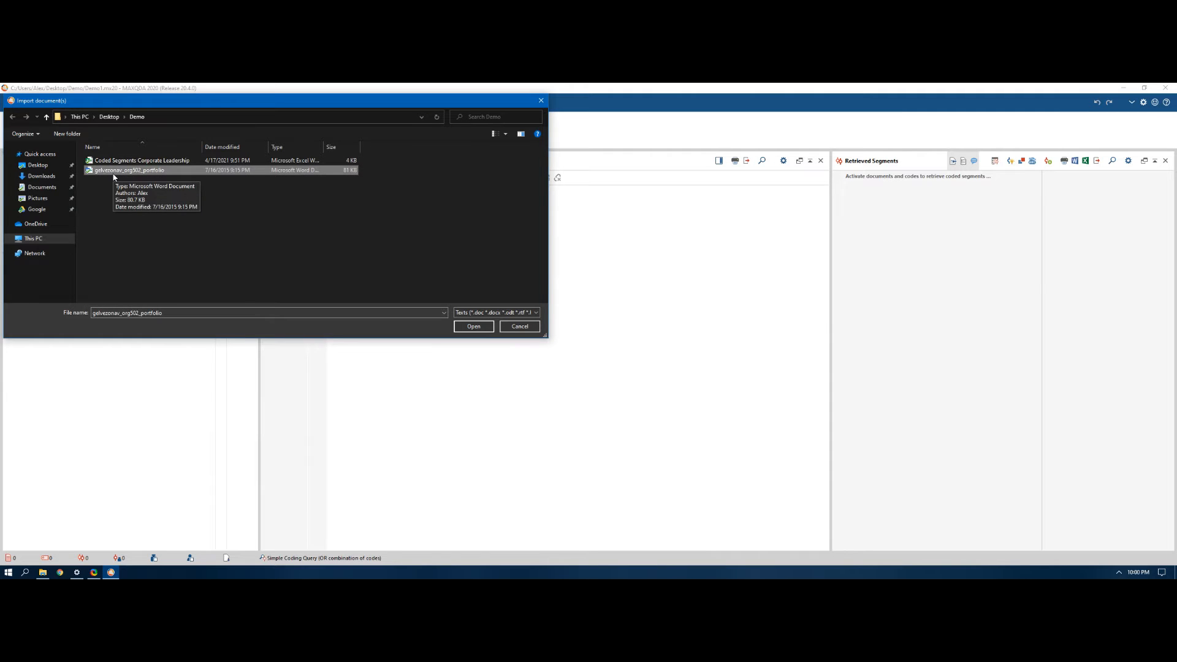
{"action": "double_click", "coordinate": [113, 173]}
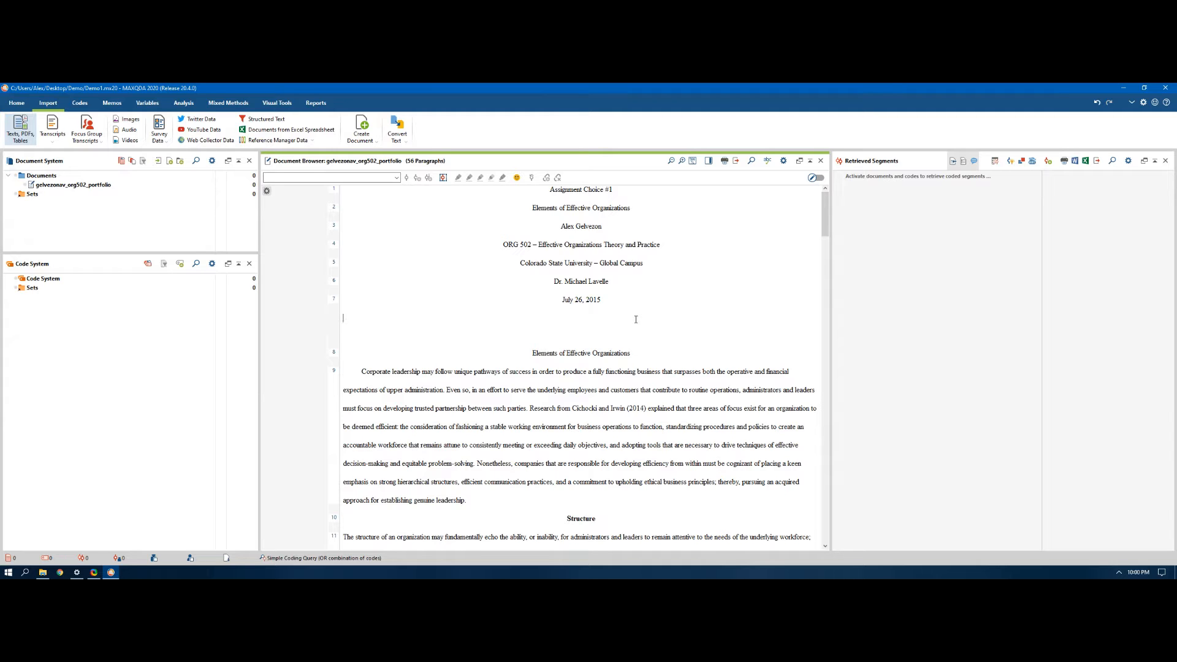
Step: Enlarge the imported document's text and slightly widen its pane to read the introduction
{"action": "scroll", "coordinate": [636, 319], "scroll_direction": "up", "scroll_amount": 5}
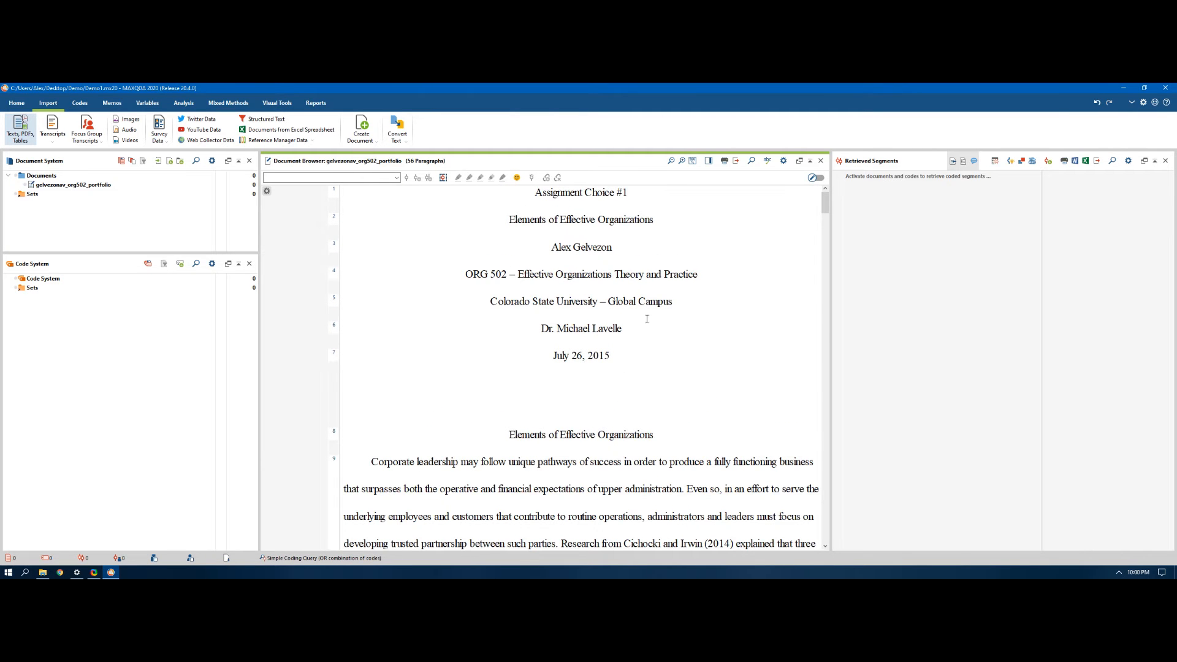
{"action": "left_click_drag", "start_coordinate": [832, 329], "coordinate": [844, 328]}
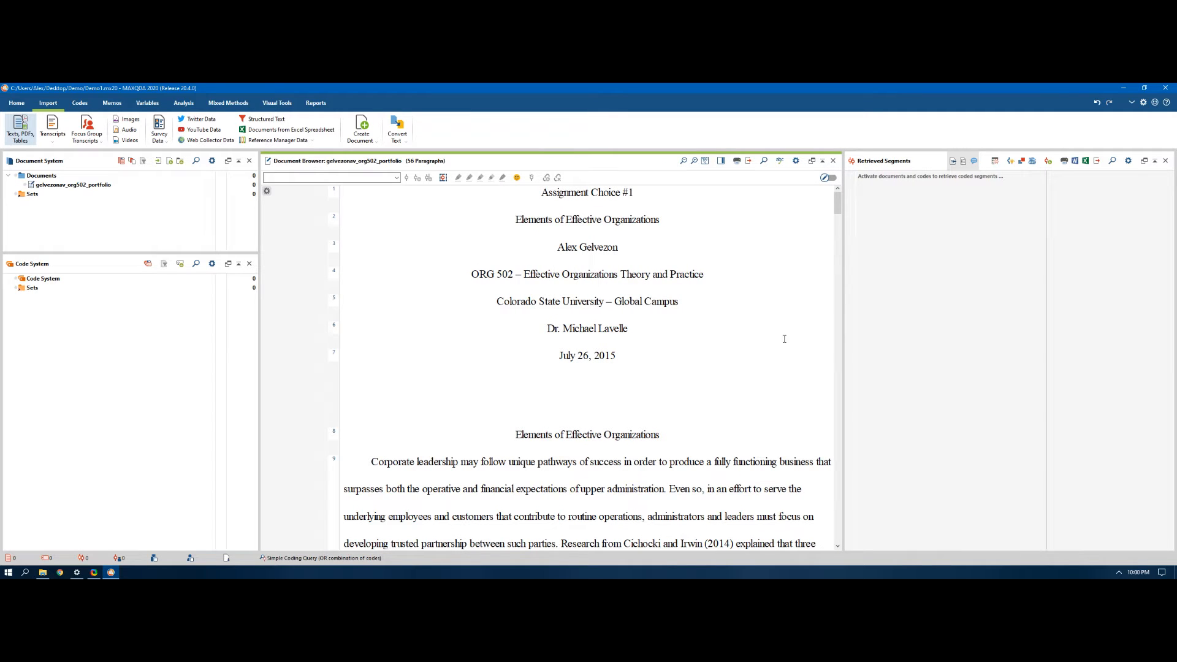
{"action": "scroll", "coordinate": [673, 295], "scroll_direction": "down", "scroll_amount": 2}
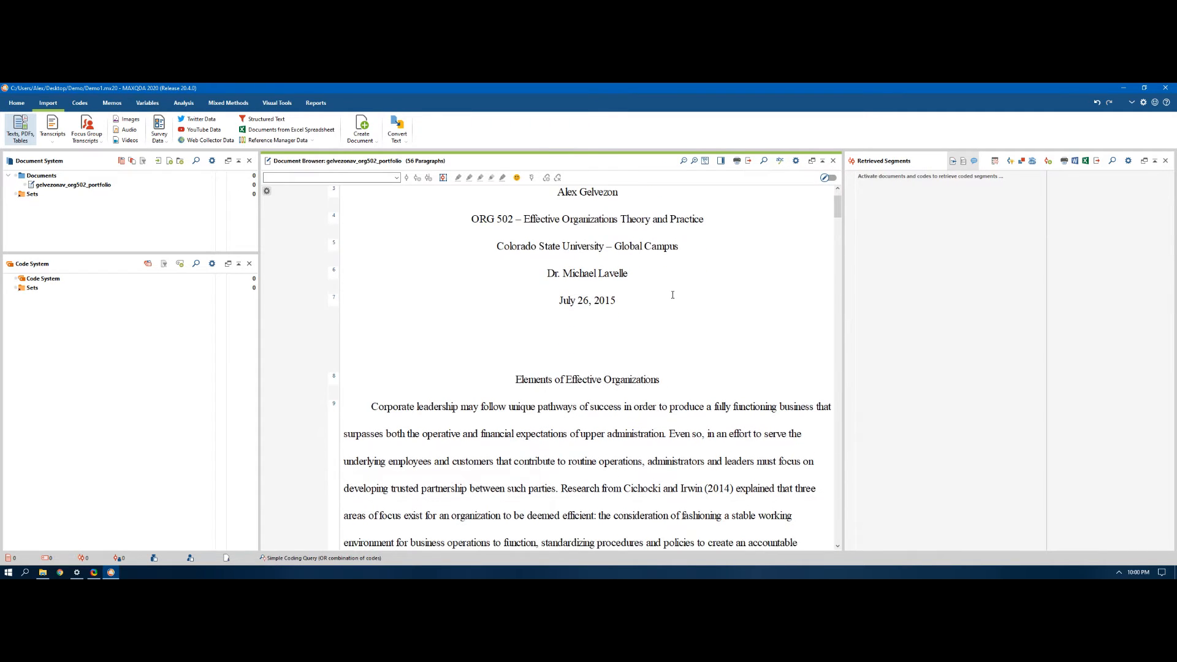
{"action": "scroll", "coordinate": [672, 295], "scroll_direction": "down", "scroll_amount": 4}
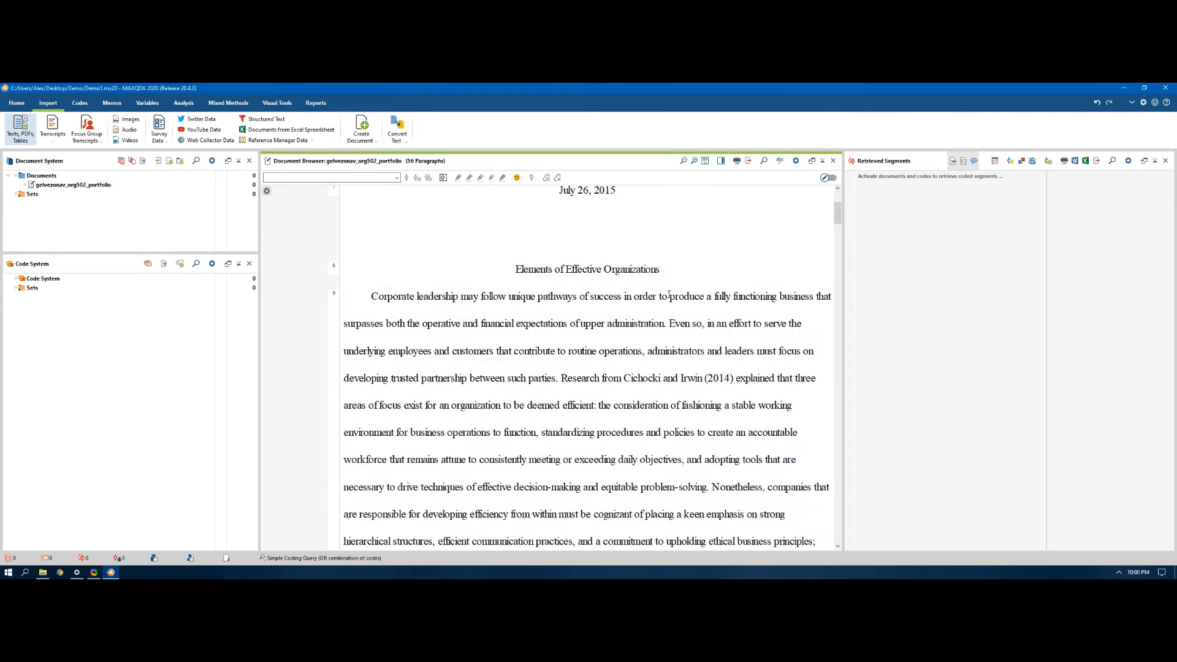
{"action": "scroll", "coordinate": [669, 294], "scroll_direction": "down", "scroll_amount": 1}
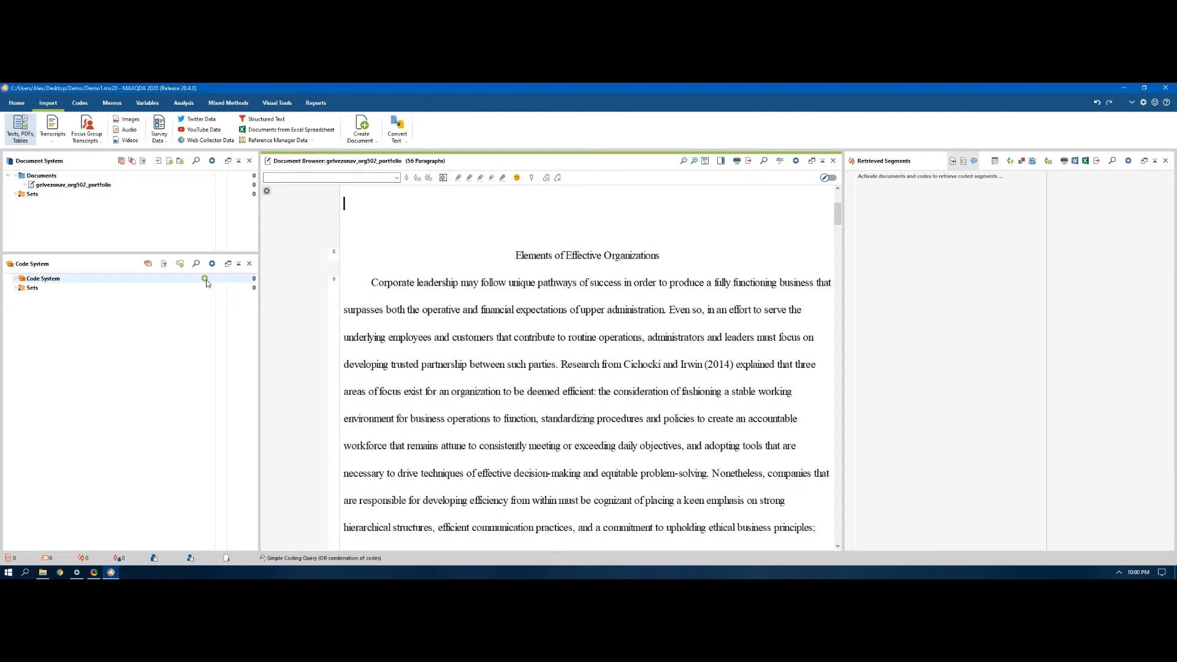
Step: Create a new code named "Corporate Leadership" in the code system
{"action": "left_click", "coordinate": [205, 279]}
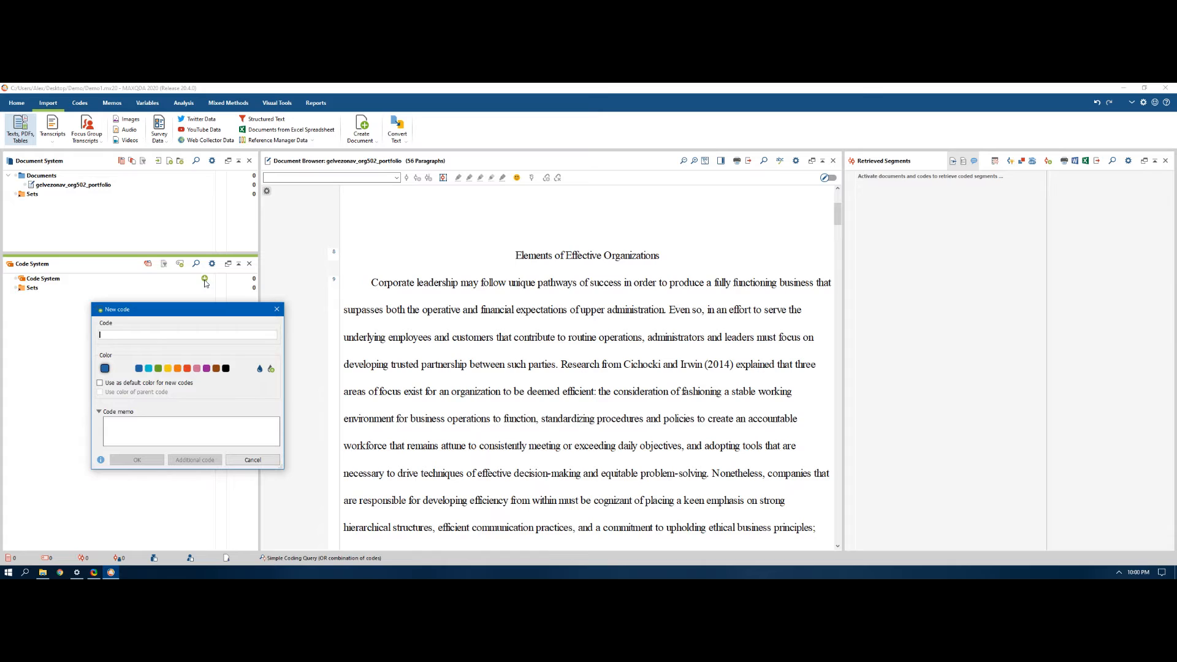
{"action": "type", "text": "Corp"}
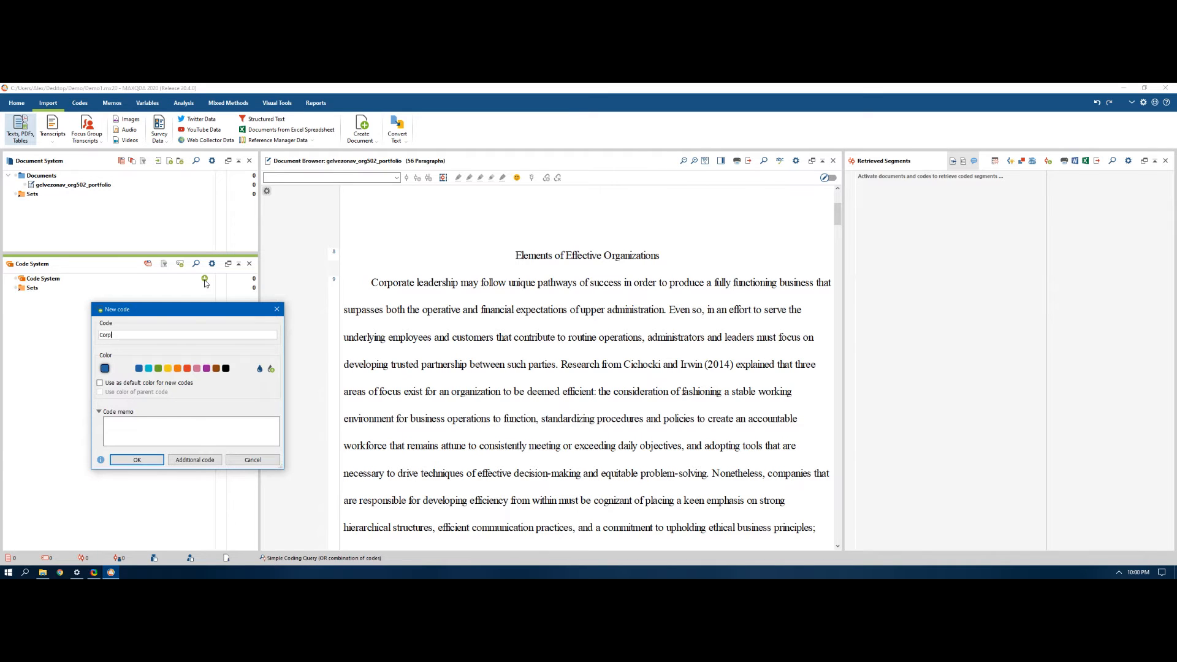
{"action": "type", "text": "orate Leadership"}
{"action": "key", "text": "Return"}
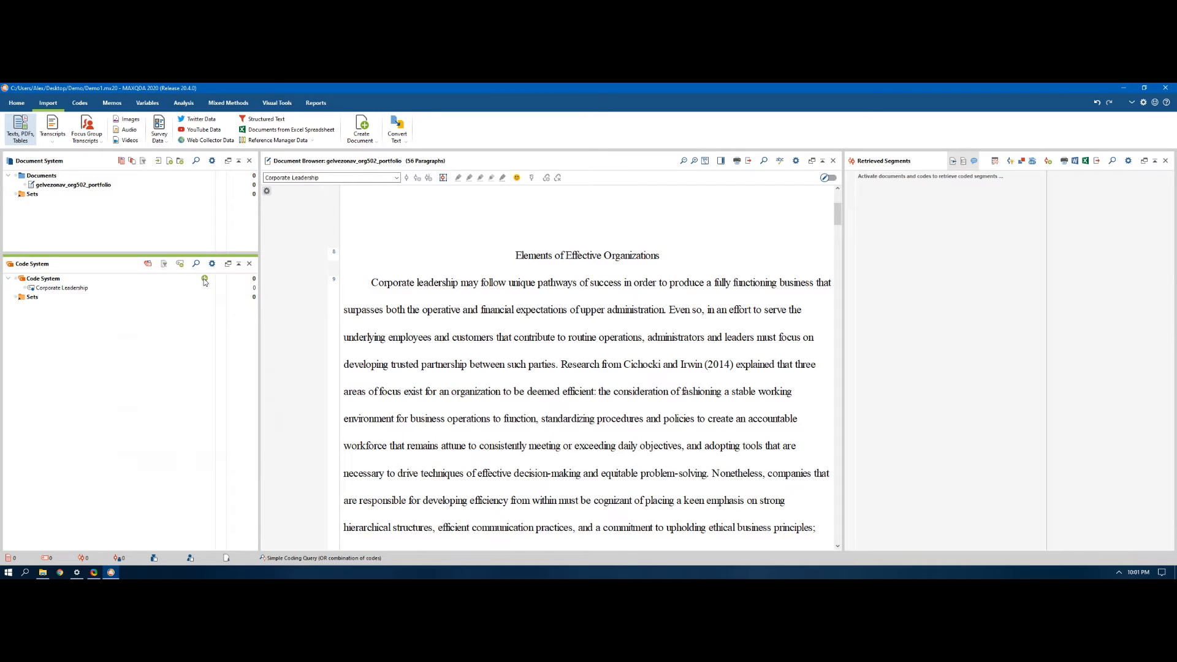
Step: Add a second top-level code named "Trust" to the code system
{"action": "left_click", "coordinate": [205, 279]}
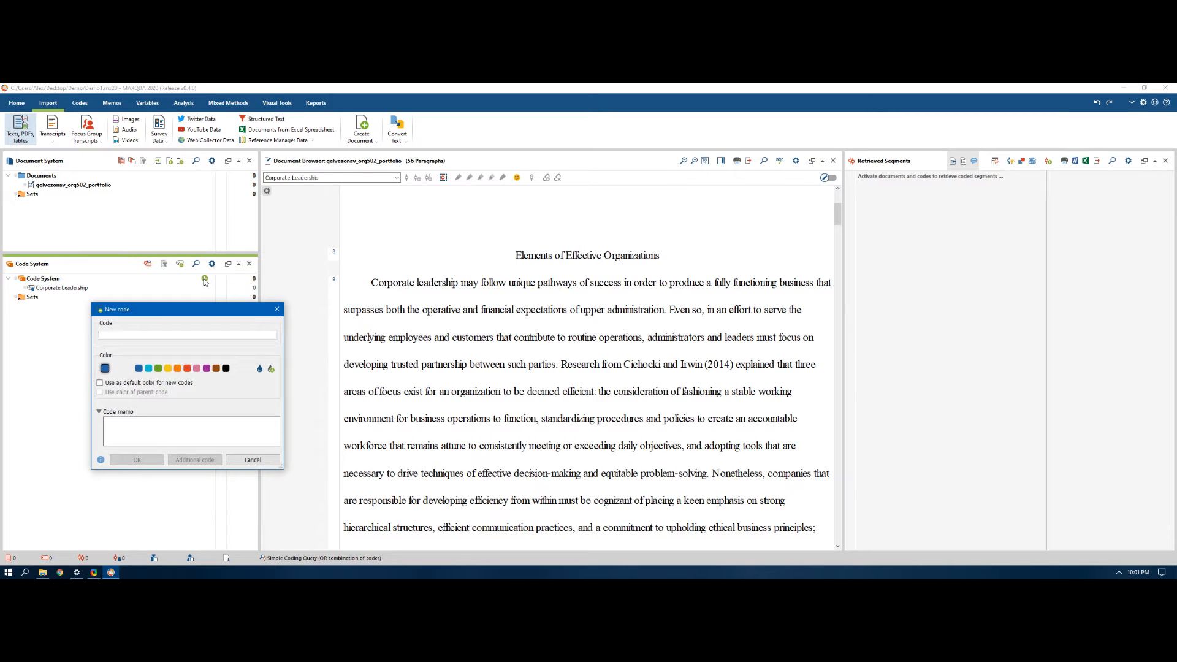
{"action": "type", "text": "Tru"}
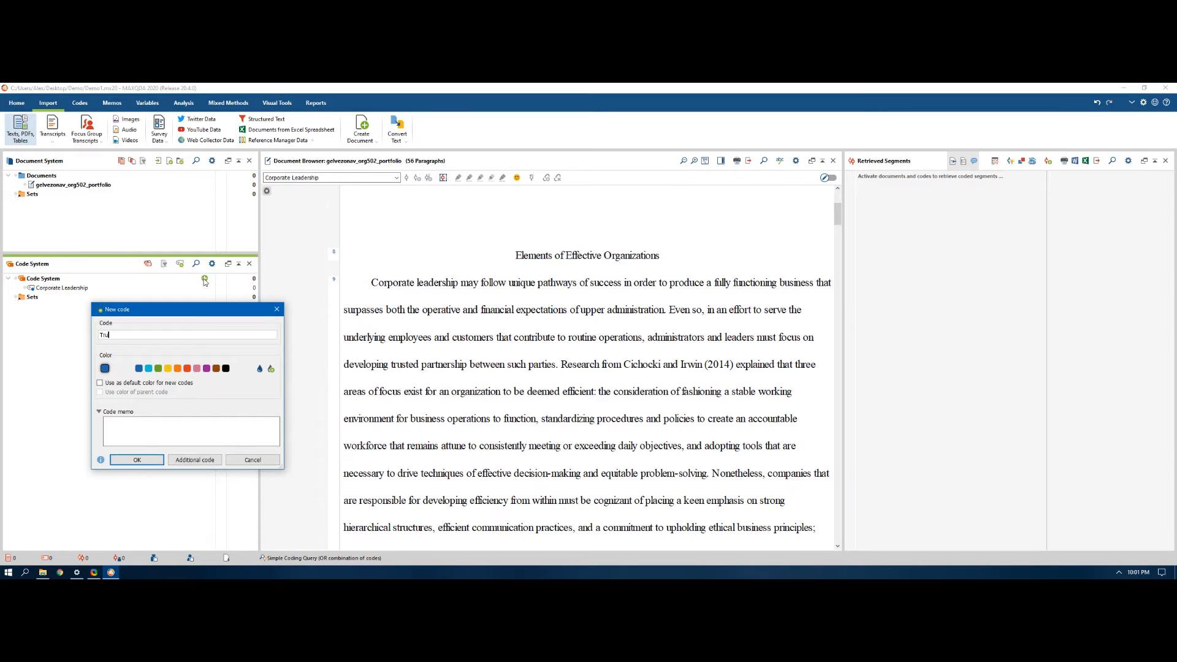
{"action": "type", "text": "st"}
{"action": "key", "text": "Return"}
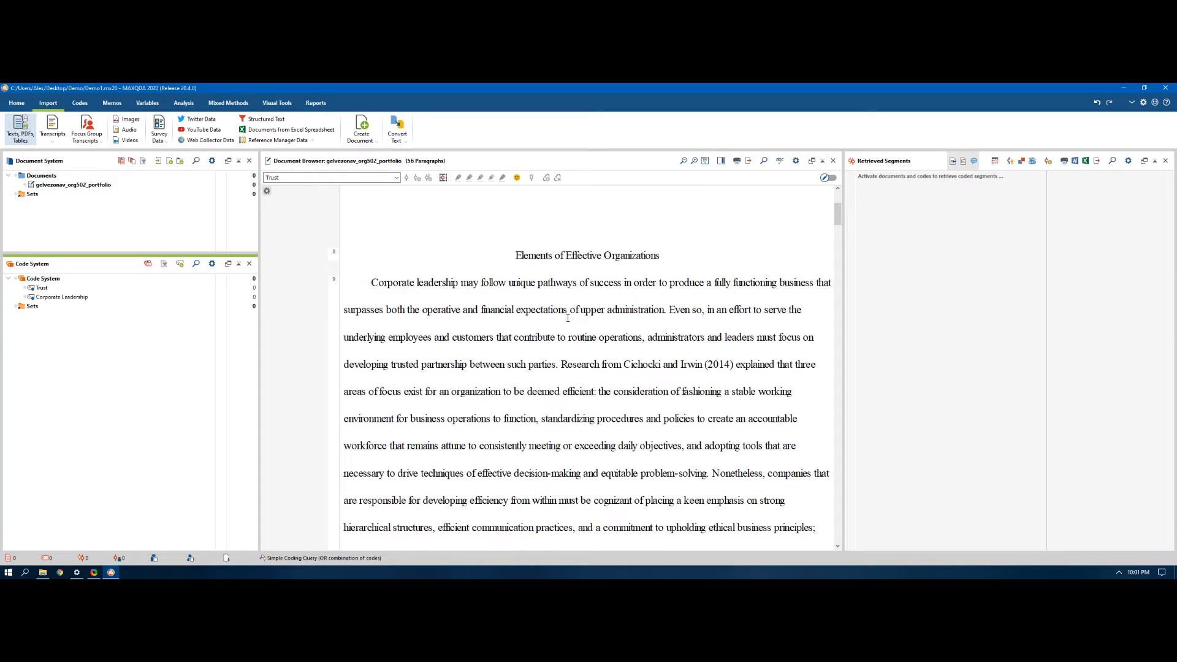
Step: Code the introduction's opening sentence, from "Corporate leadership" through "upper administration", with the Corporate Leadership code
{"action": "scroll", "coordinate": [567, 318], "scroll_direction": "down", "scroll_amount": 1}
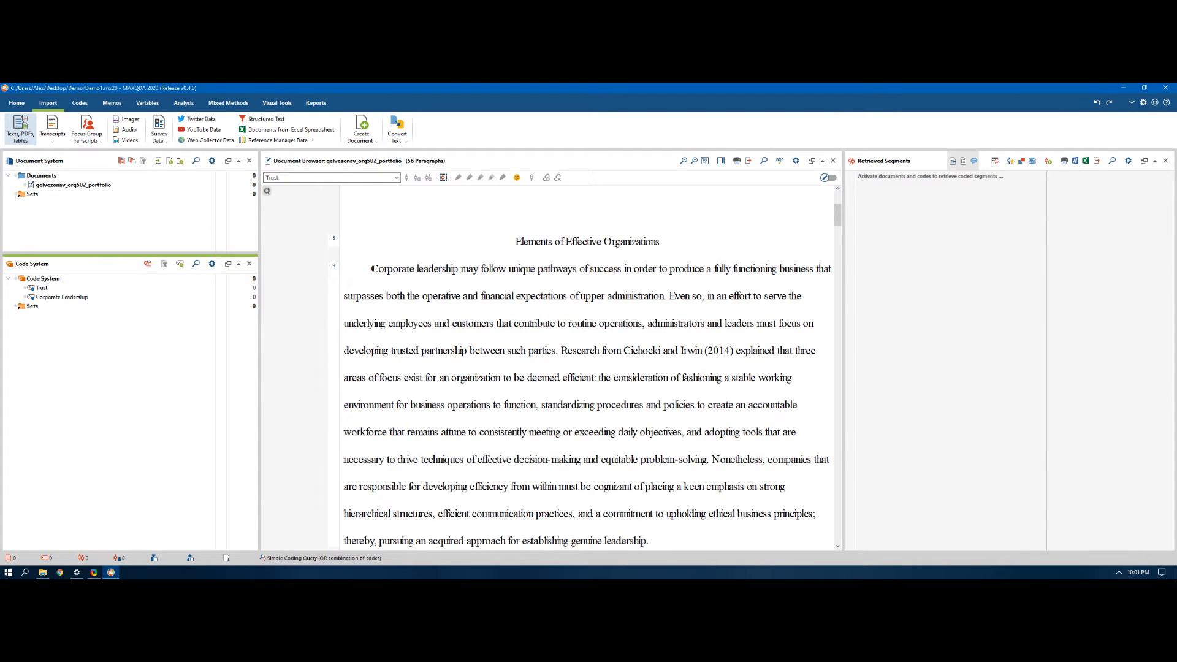
{"action": "left_click_drag", "start_coordinate": [371, 268], "coordinate": [461, 270]}
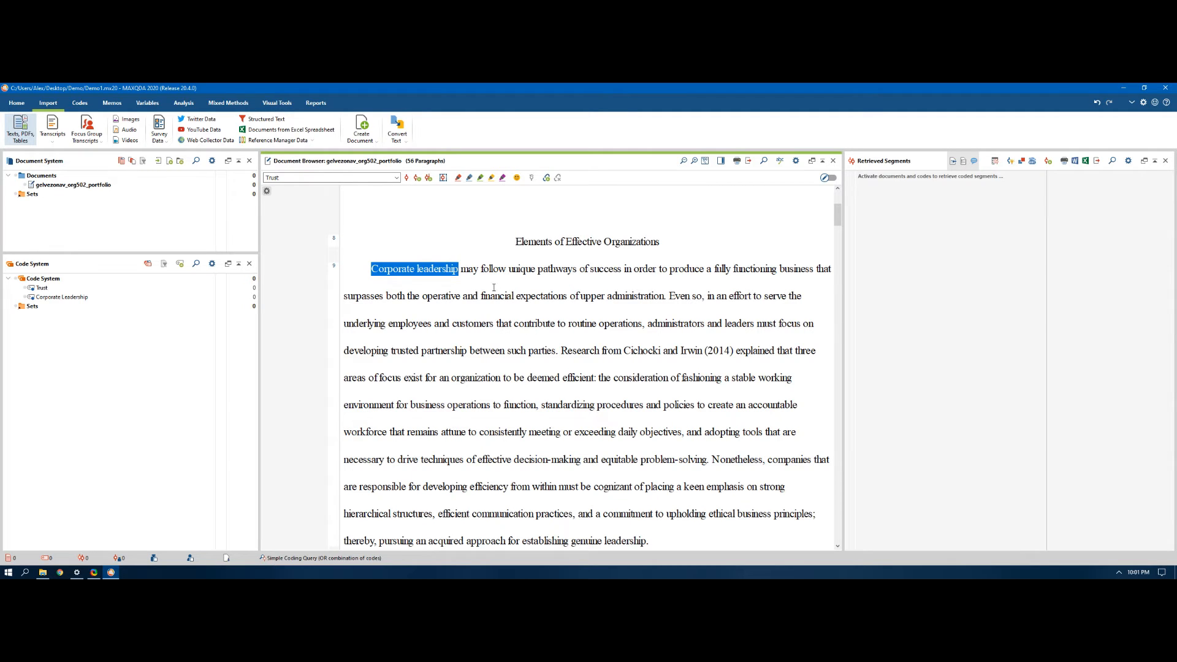
{"action": "left_click", "coordinate": [345, 297]}
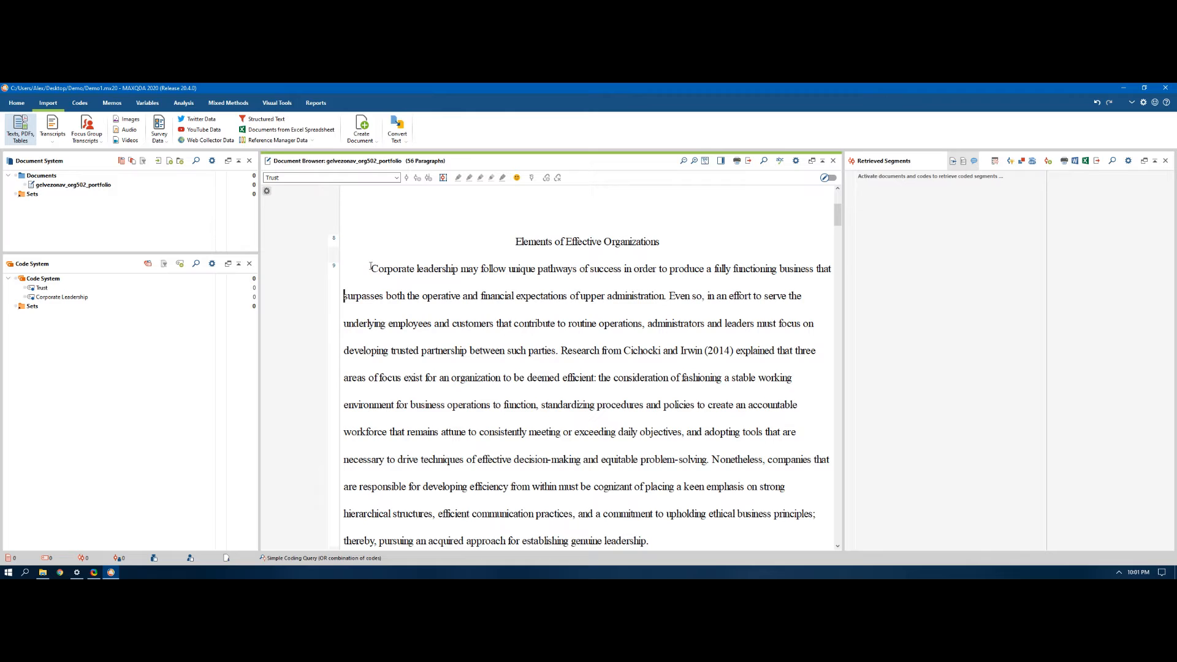
{"action": "left_click_drag", "start_coordinate": [372, 268], "coordinate": [832, 270]}
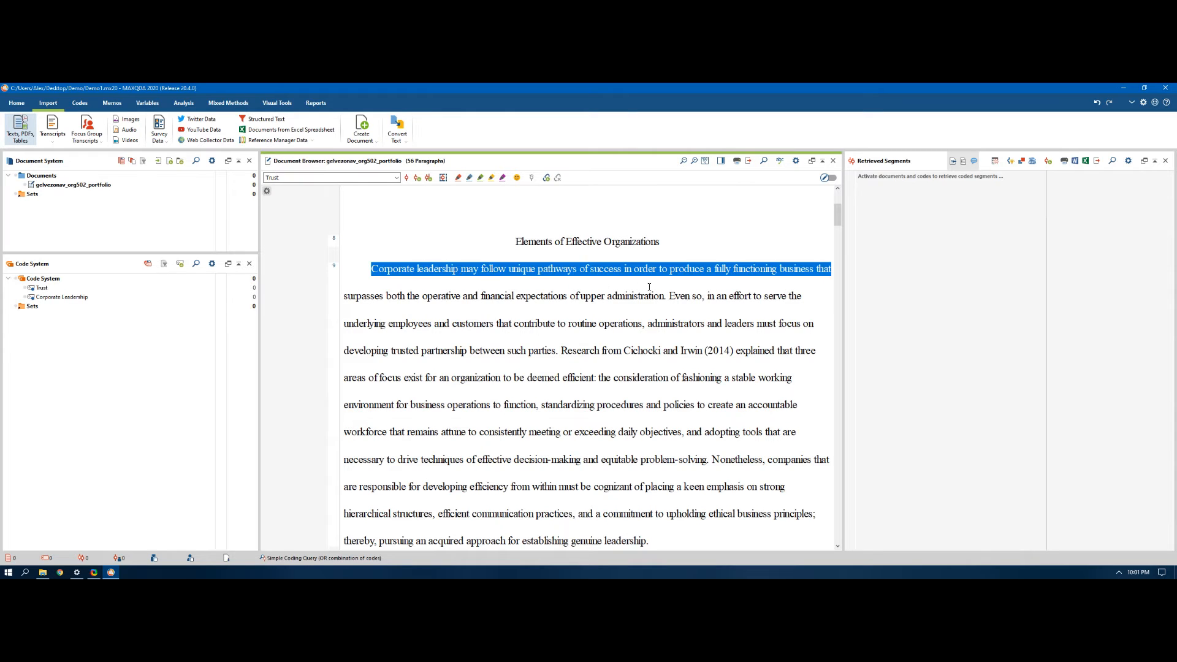
{"action": "left_click_drag", "start_coordinate": [650, 287], "coordinate": [665, 296]}
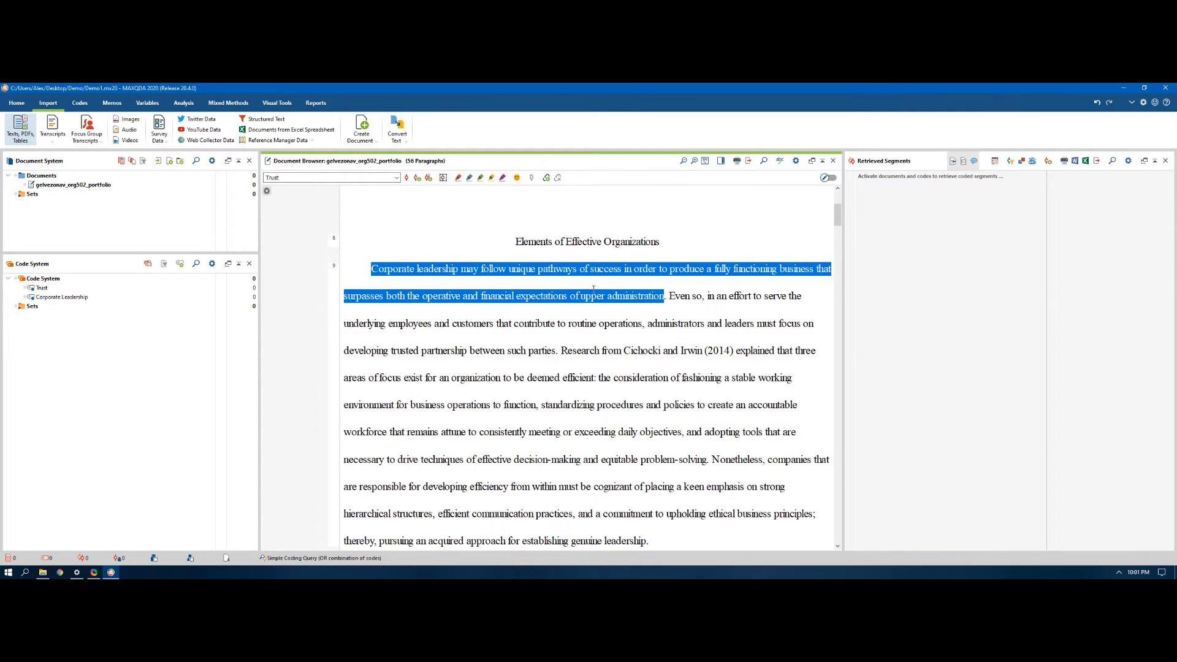
{"action": "left_click_drag", "start_coordinate": [593, 289], "coordinate": [86, 301]}
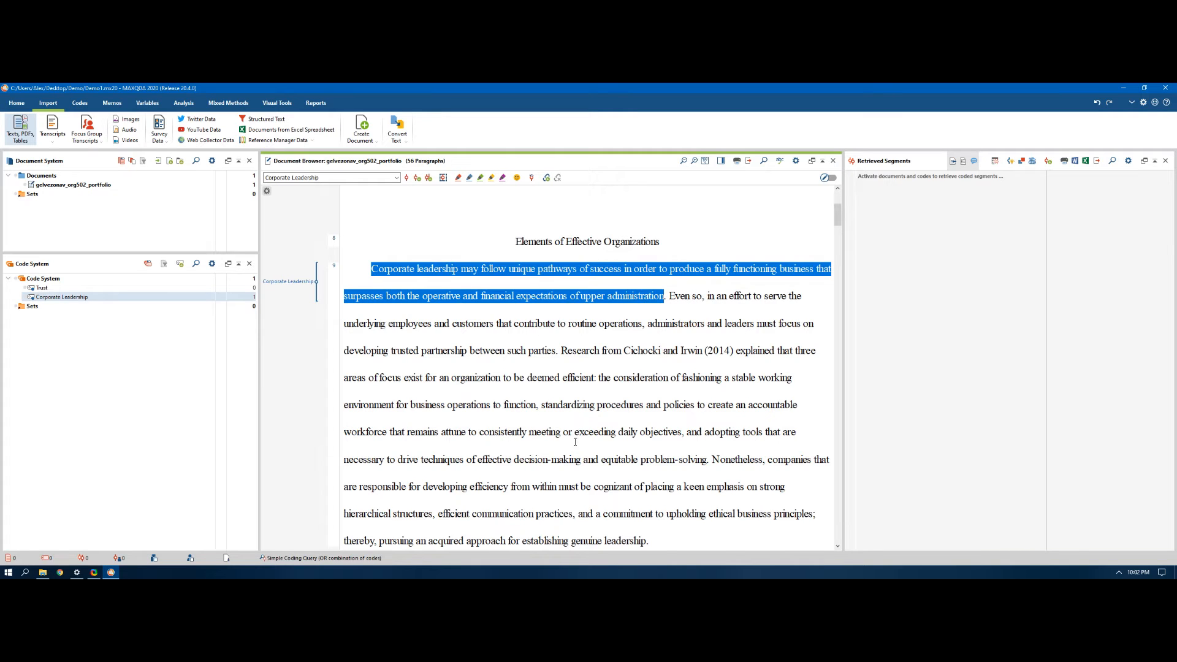
Step: Code the phrase "ethical business principles" in the introduction paragraph with a new code named "Ethics"
{"action": "scroll", "coordinate": [576, 442], "scroll_direction": "down", "scroll_amount": 1}
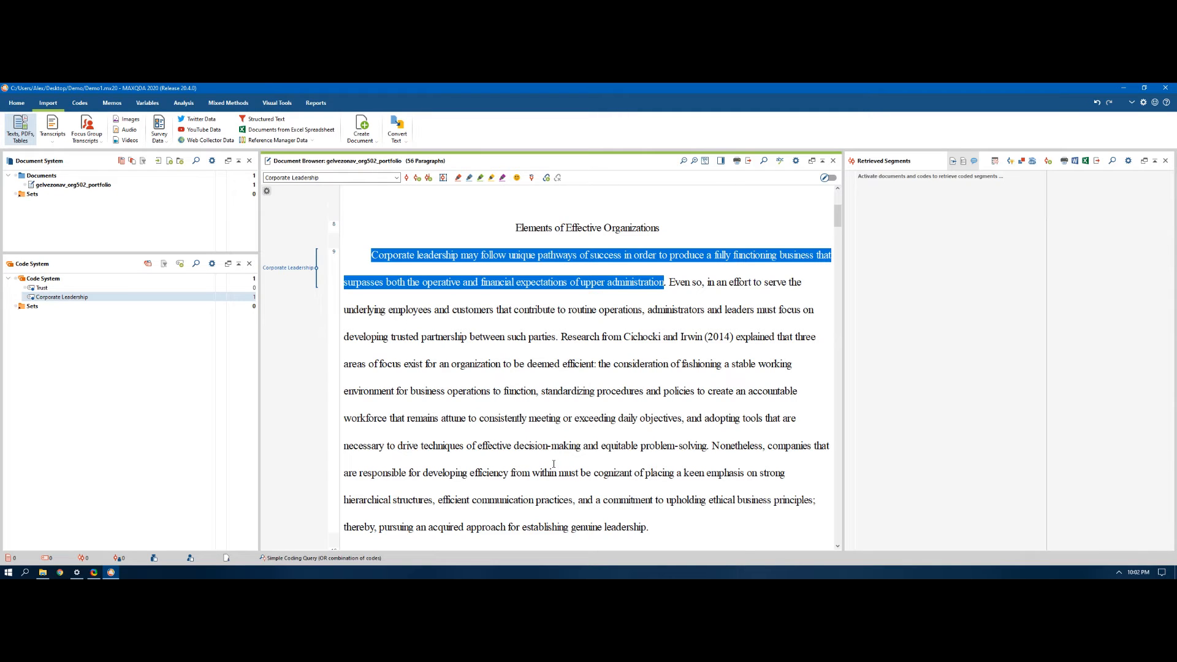
{"action": "left_click", "coordinate": [708, 501]}
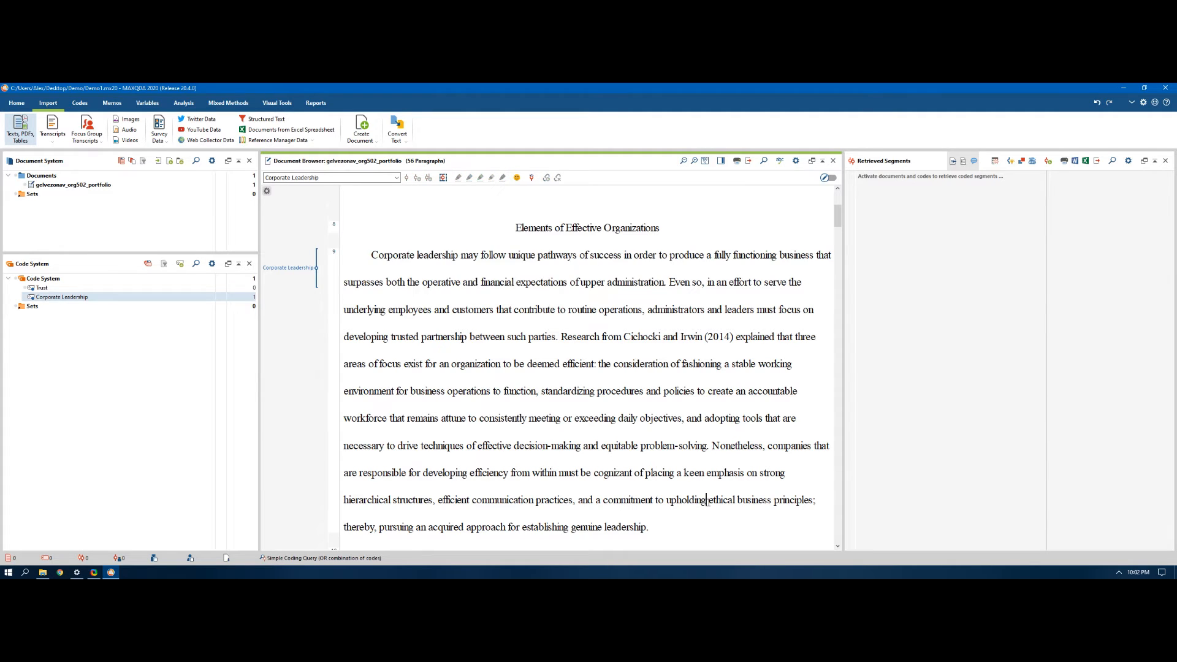
{"action": "left_click_drag", "start_coordinate": [708, 501], "coordinate": [812, 504]}
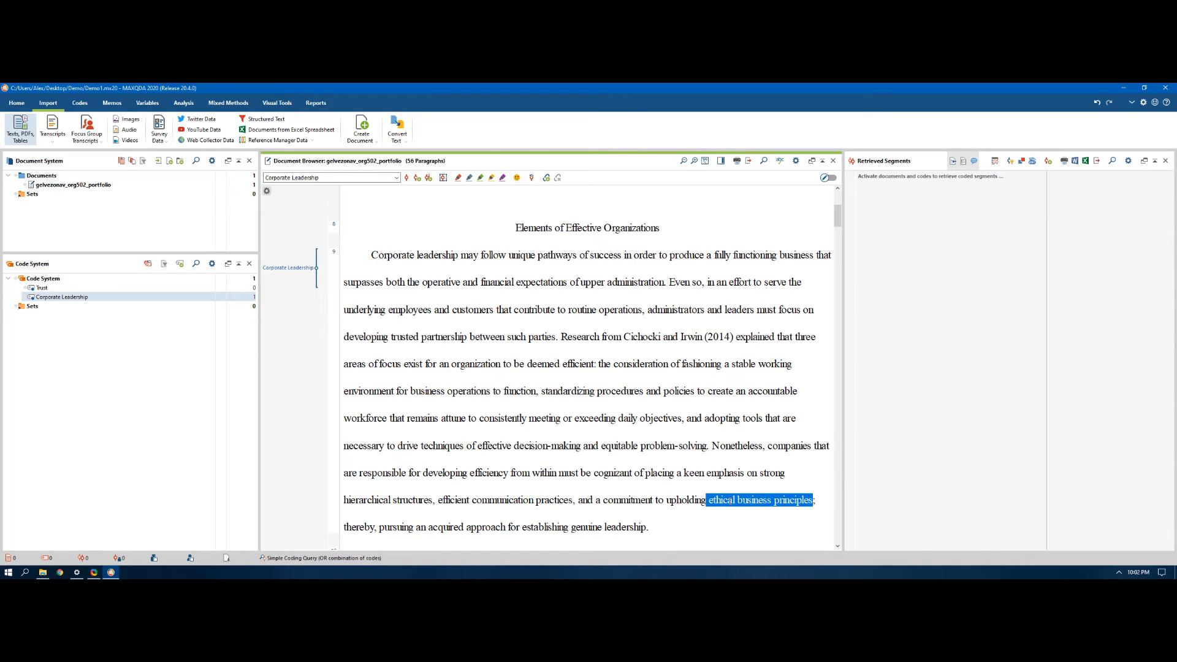
{"action": "right_click", "coordinate": [808, 500]}
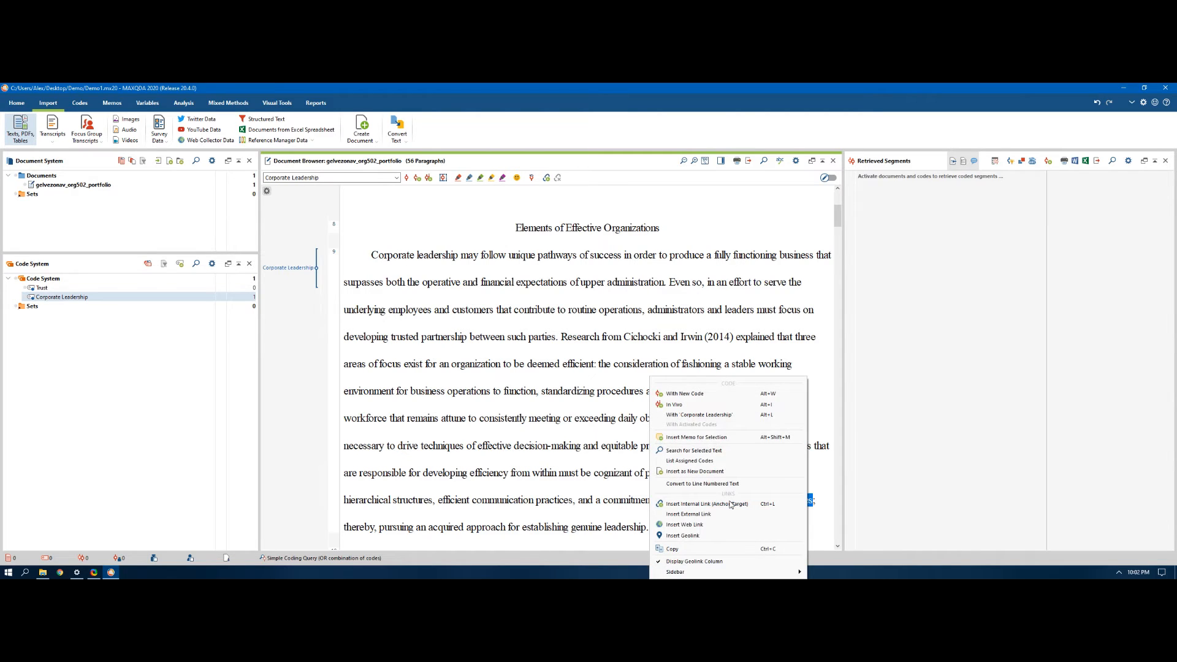
{"action": "left_click", "coordinate": [706, 395]}
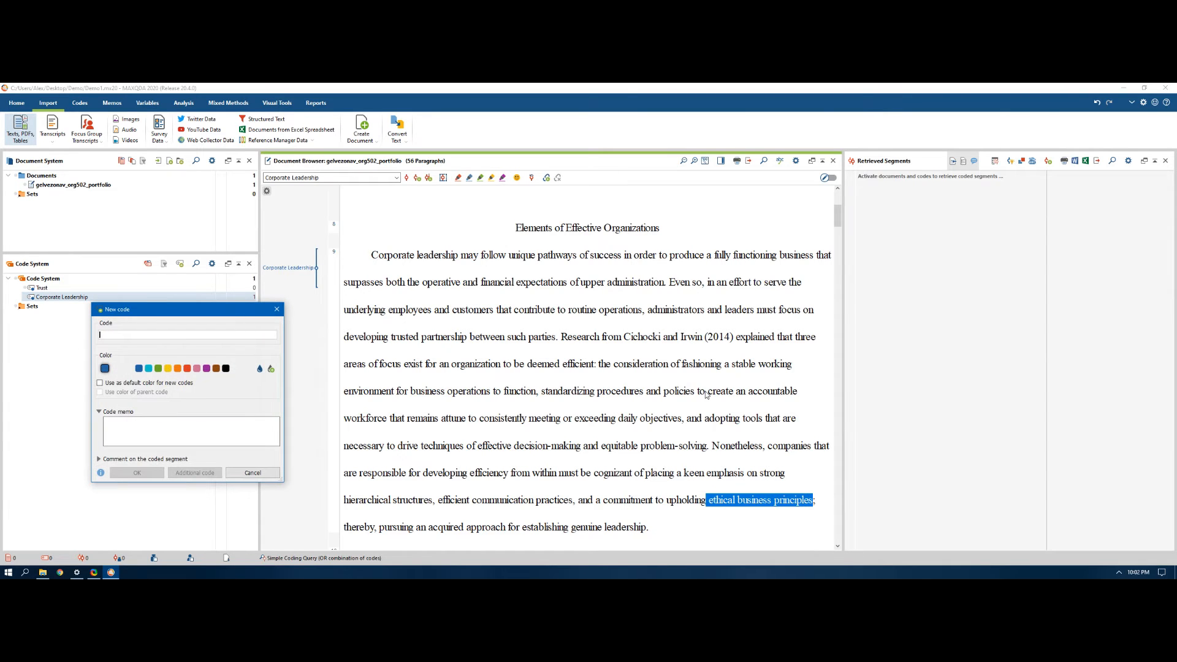
{"action": "type", "text": "Ethics"}
{"action": "key", "text": "Return"}
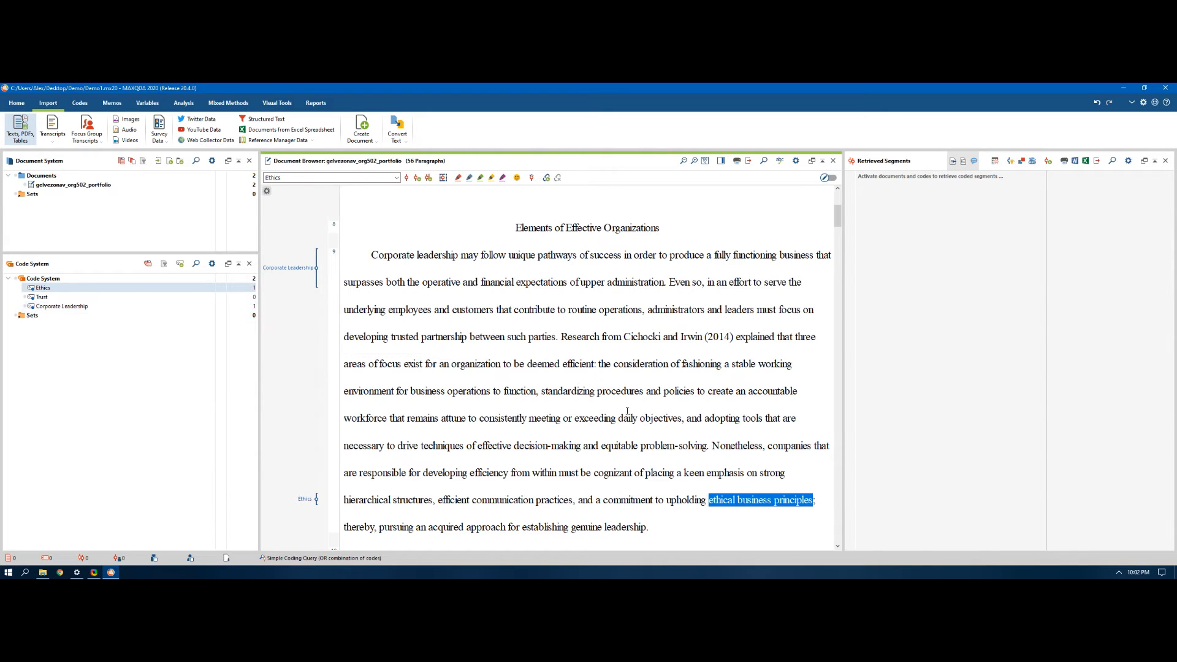
Step: Code the phrase "sense of leadership response" in the Structure section's first paragraph with the existing Corporate Leadership code
{"action": "scroll", "coordinate": [628, 412], "scroll_direction": "down", "scroll_amount": 3}
{"action": "scroll", "coordinate": [628, 412], "scroll_direction": "down", "scroll_amount": 3}
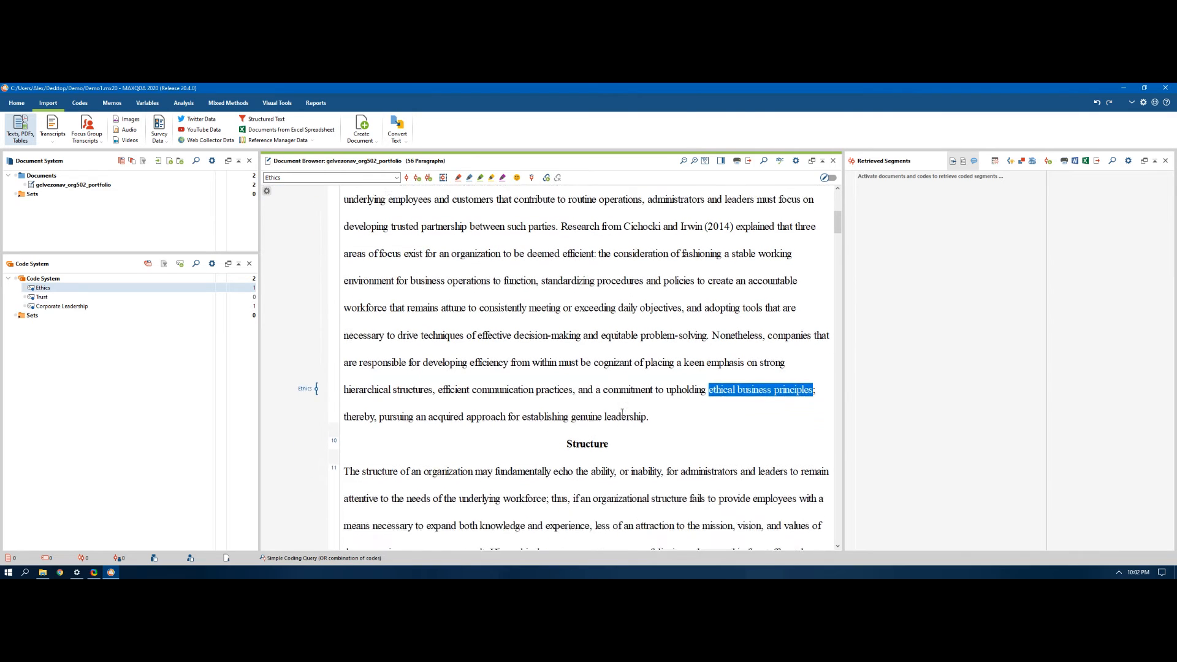
{"action": "scroll", "coordinate": [622, 413], "scroll_direction": "down", "scroll_amount": 1}
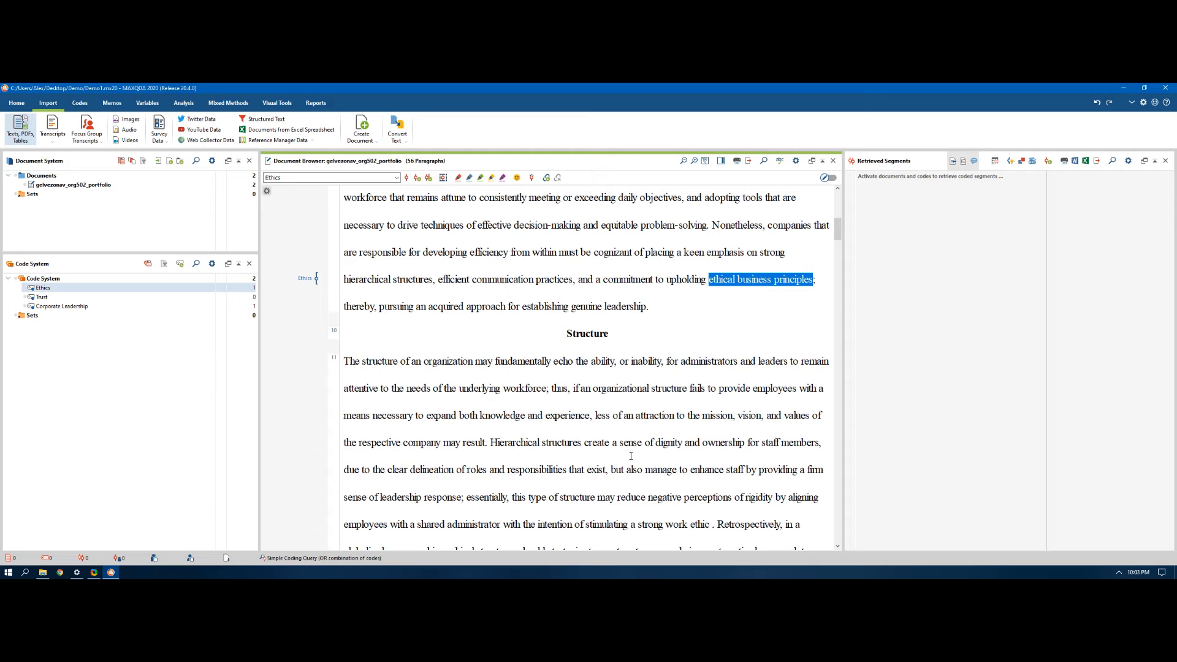
{"action": "left_click", "coordinate": [345, 497]}
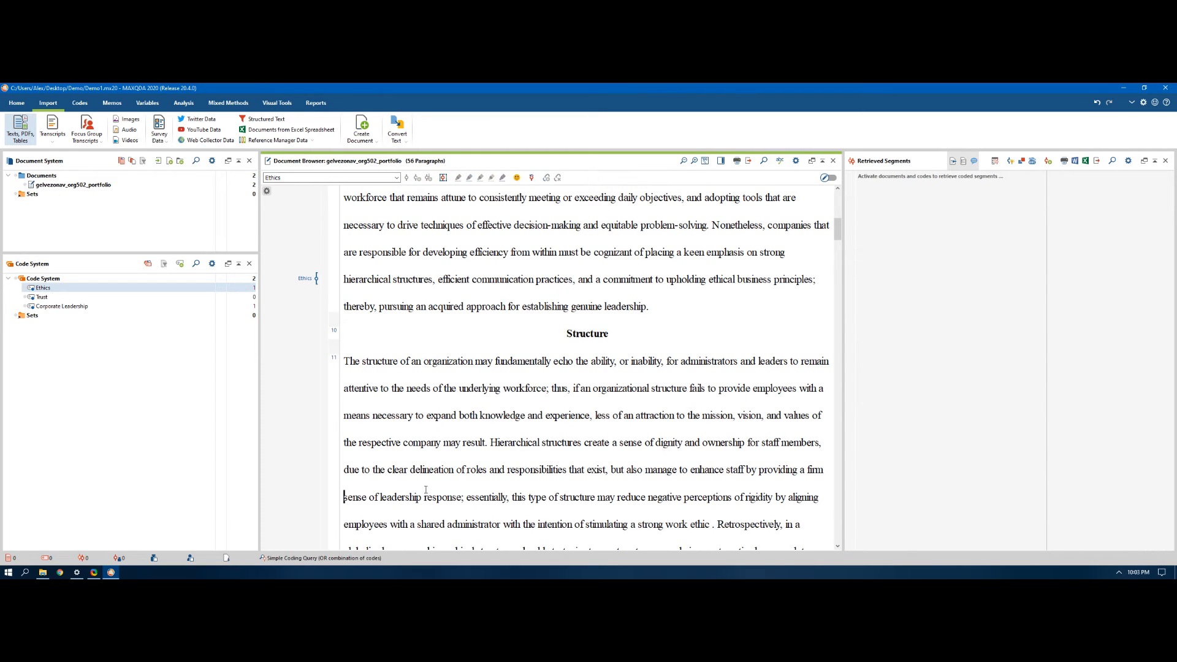
{"action": "left_click_drag", "start_coordinate": [426, 490], "coordinate": [462, 496]}
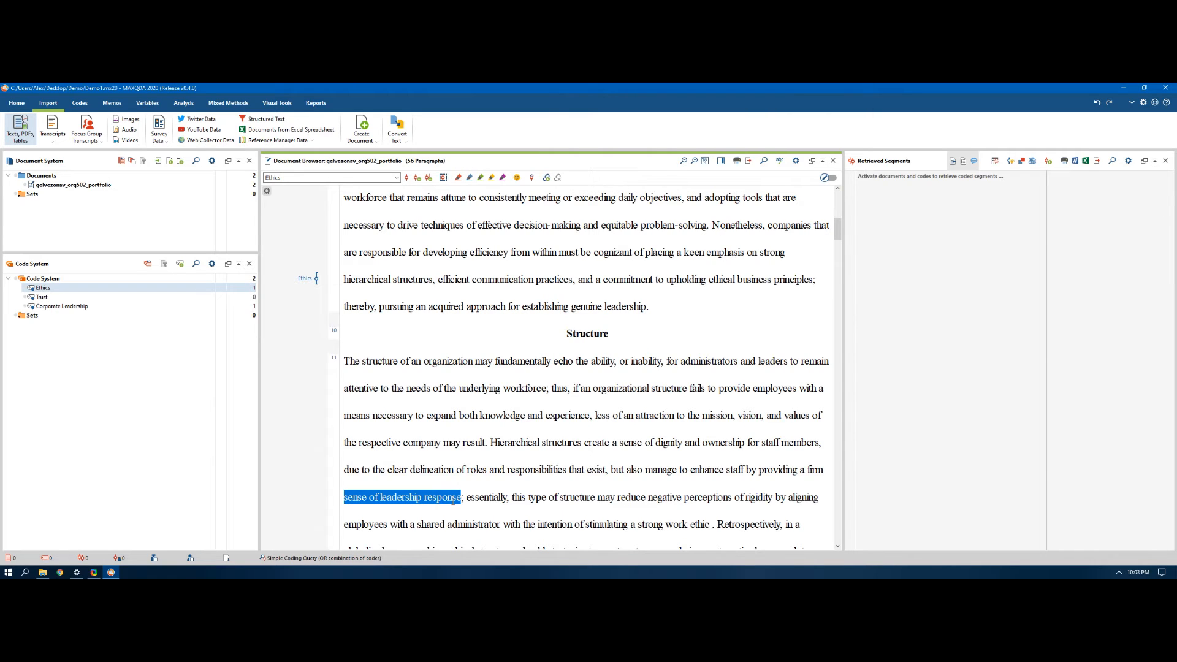
{"action": "right_click", "coordinate": [370, 497]}
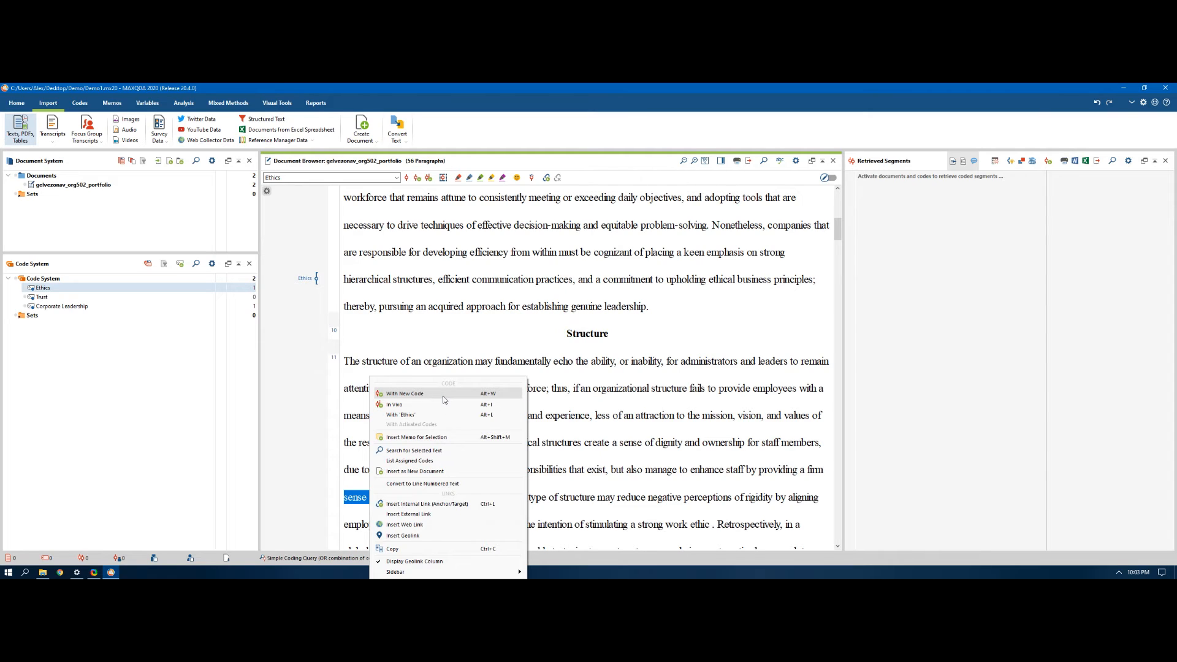
{"action": "left_click", "coordinate": [64, 310]}
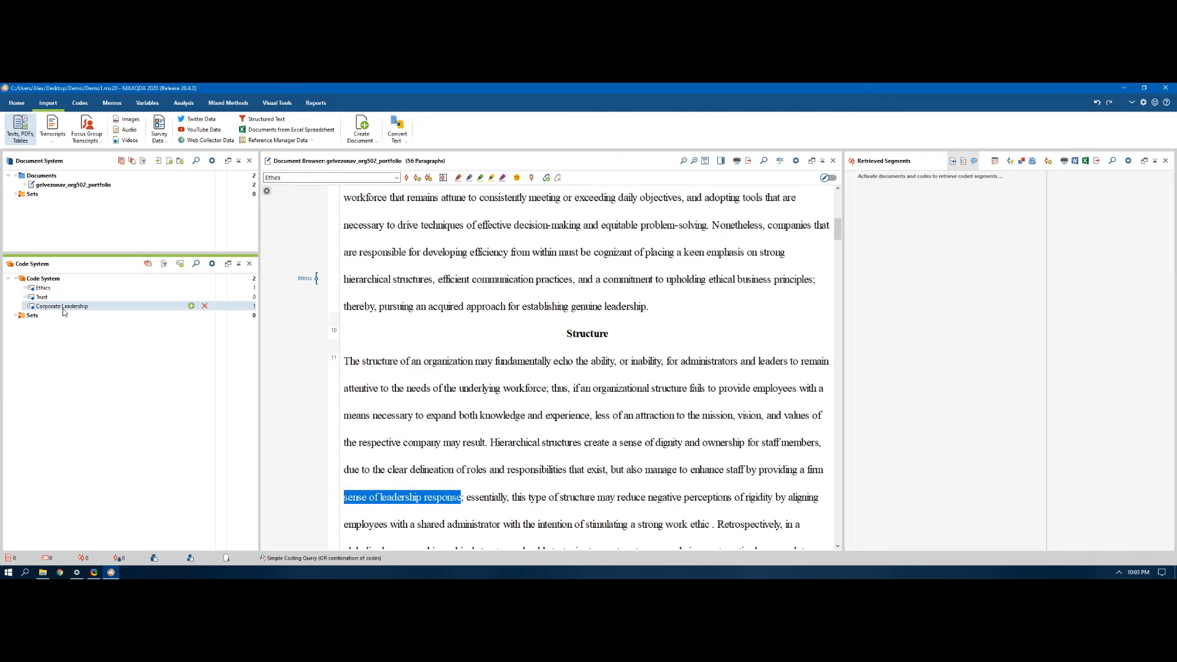
{"action": "left_click_drag", "start_coordinate": [65, 309], "coordinate": [394, 500]}
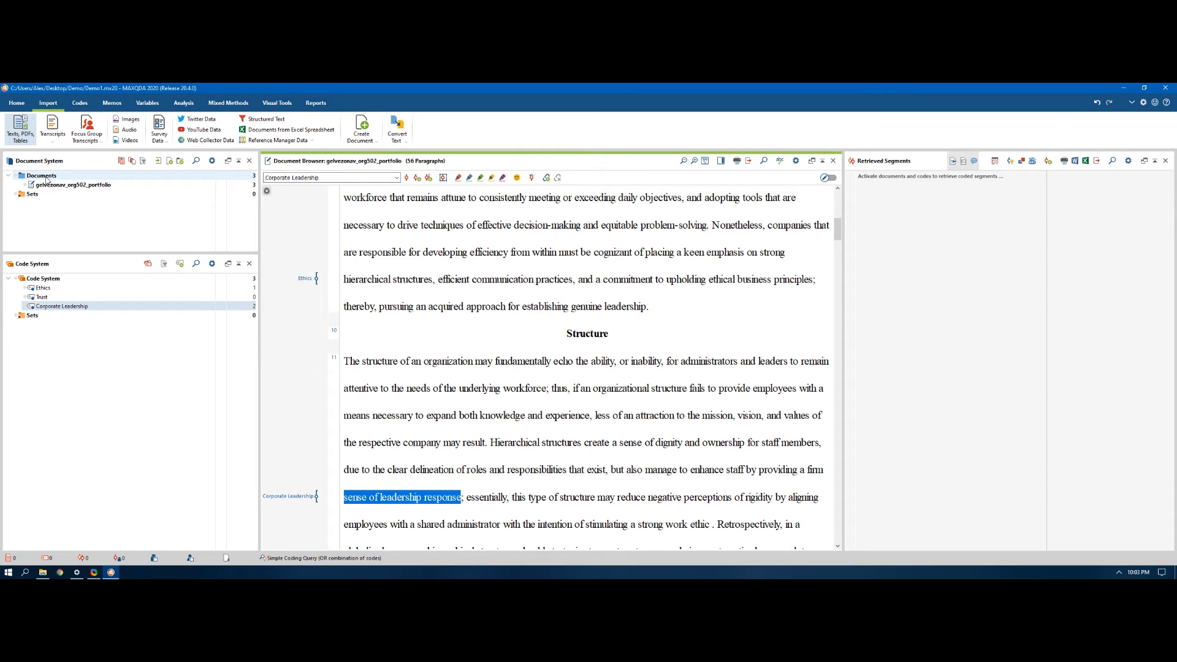
Step: Activate all documents and all codes to retrieve their coded segments, and widen the Retrieved Segments area
{"action": "right_click", "coordinate": [46, 179]}
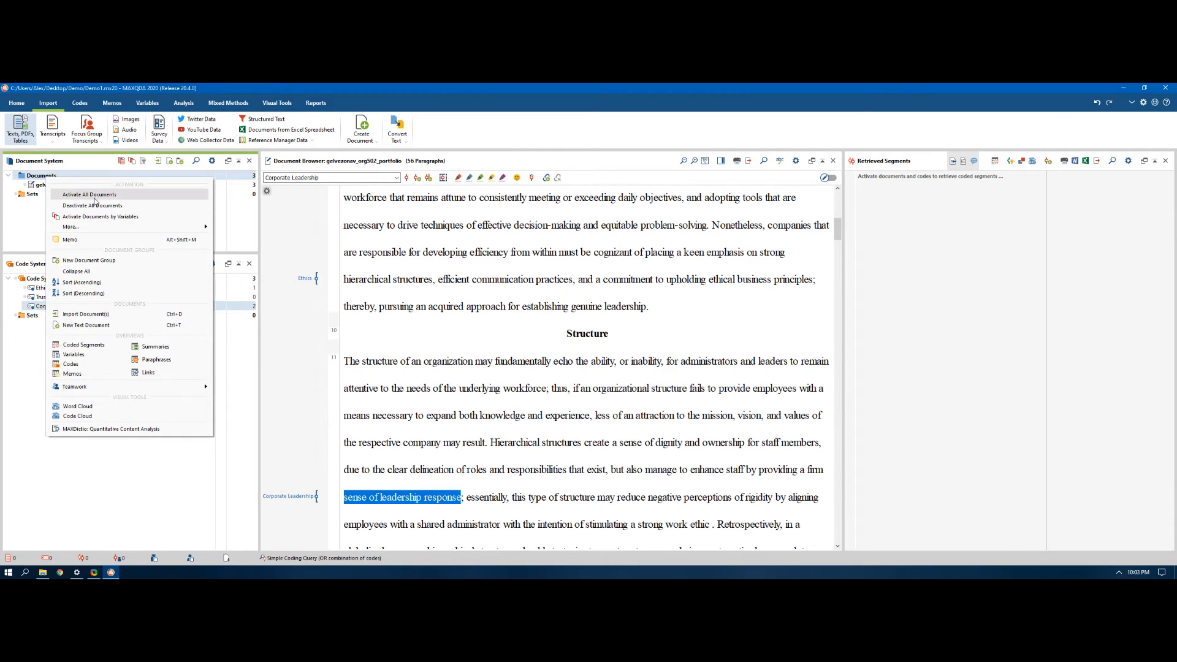
{"action": "left_click", "coordinate": [95, 195]}
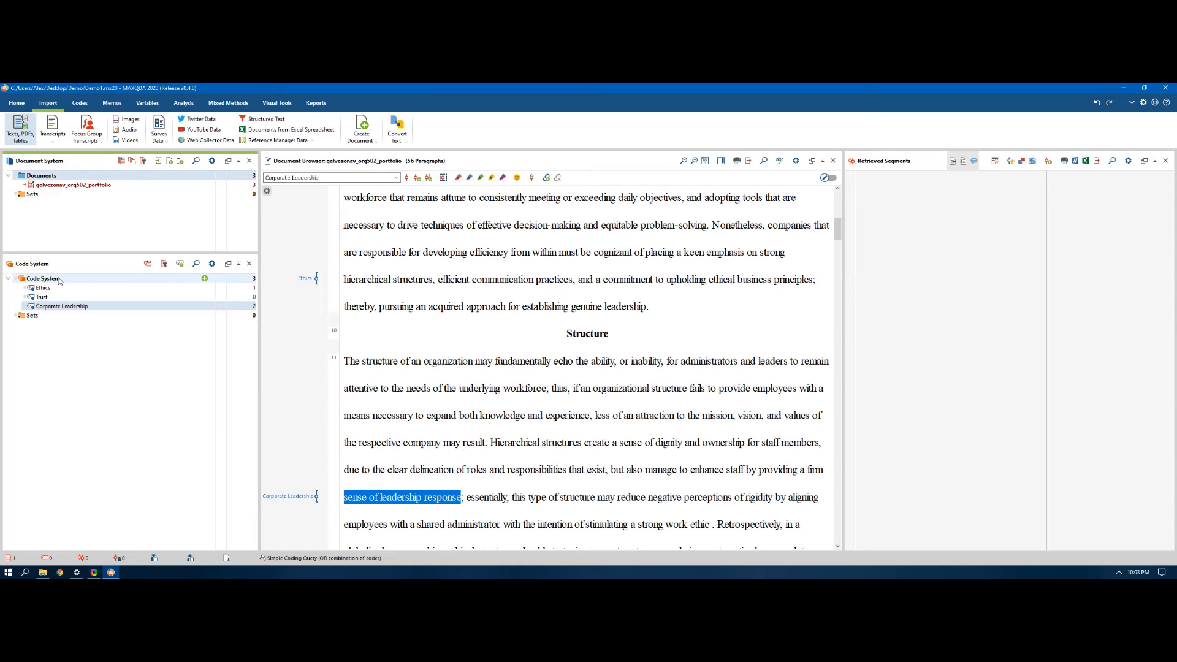
{"action": "right_click", "coordinate": [59, 282]}
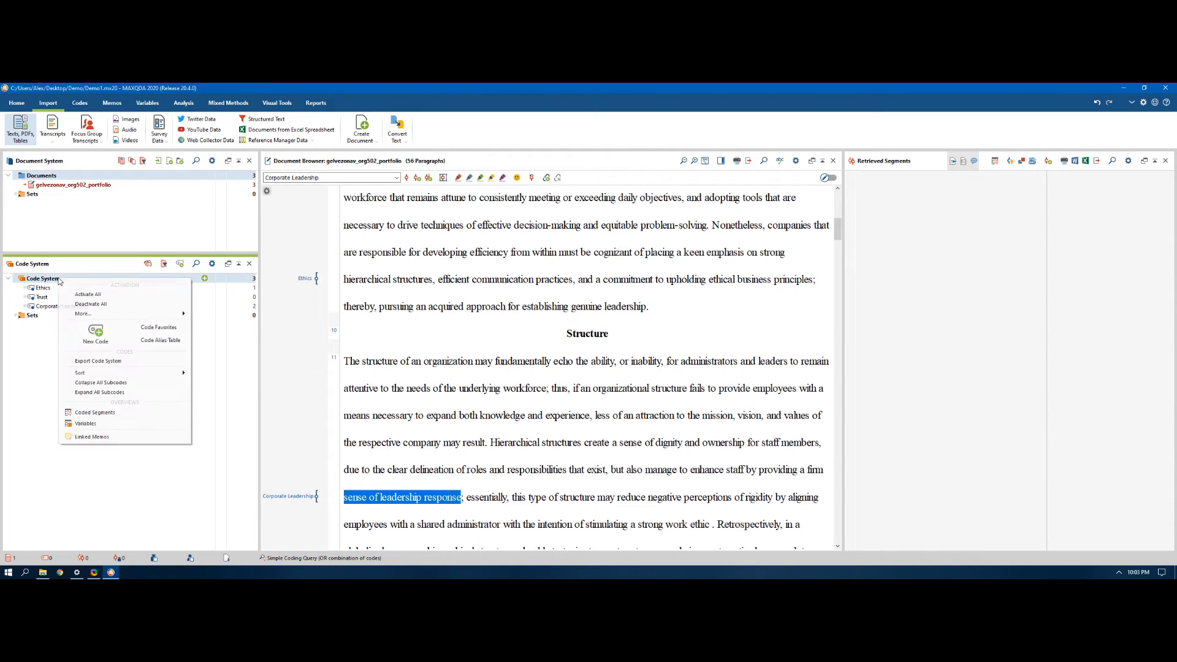
{"action": "left_click", "coordinate": [94, 295]}
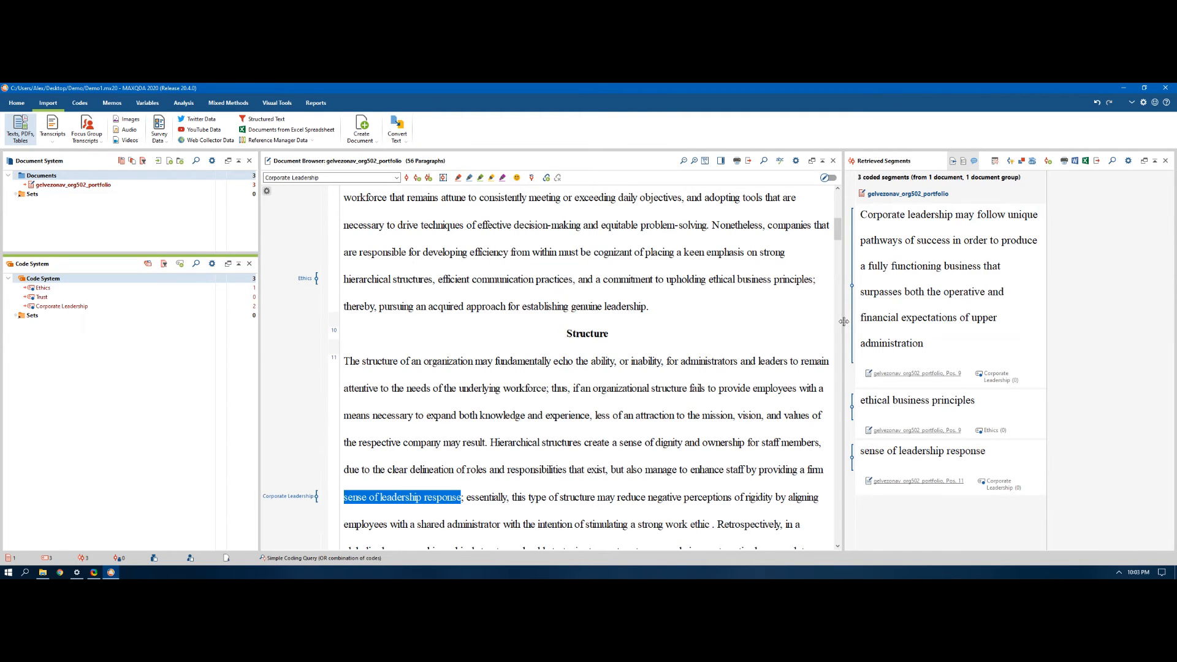
{"action": "left_click_drag", "start_coordinate": [841, 322], "coordinate": [592, 329]}
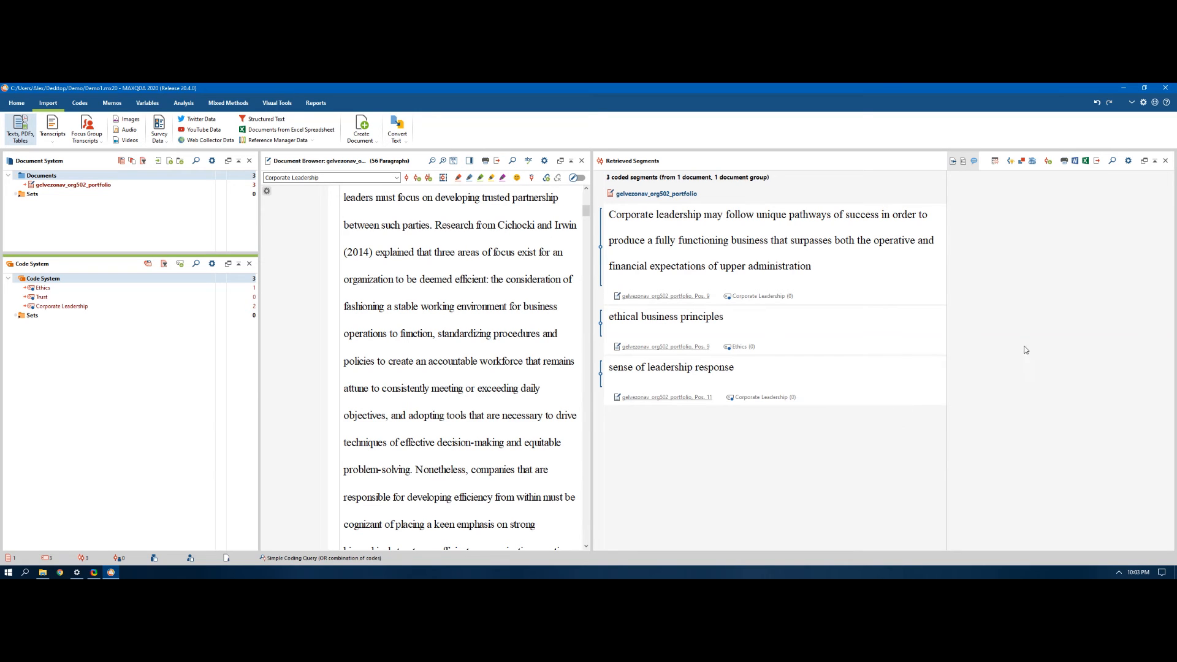
Step: Export the retrieved segments as an Excel table, replacing the existing file "Coded Segments Corporate Leadership" in the Demo folder
{"action": "left_click", "coordinate": [1084, 162]}
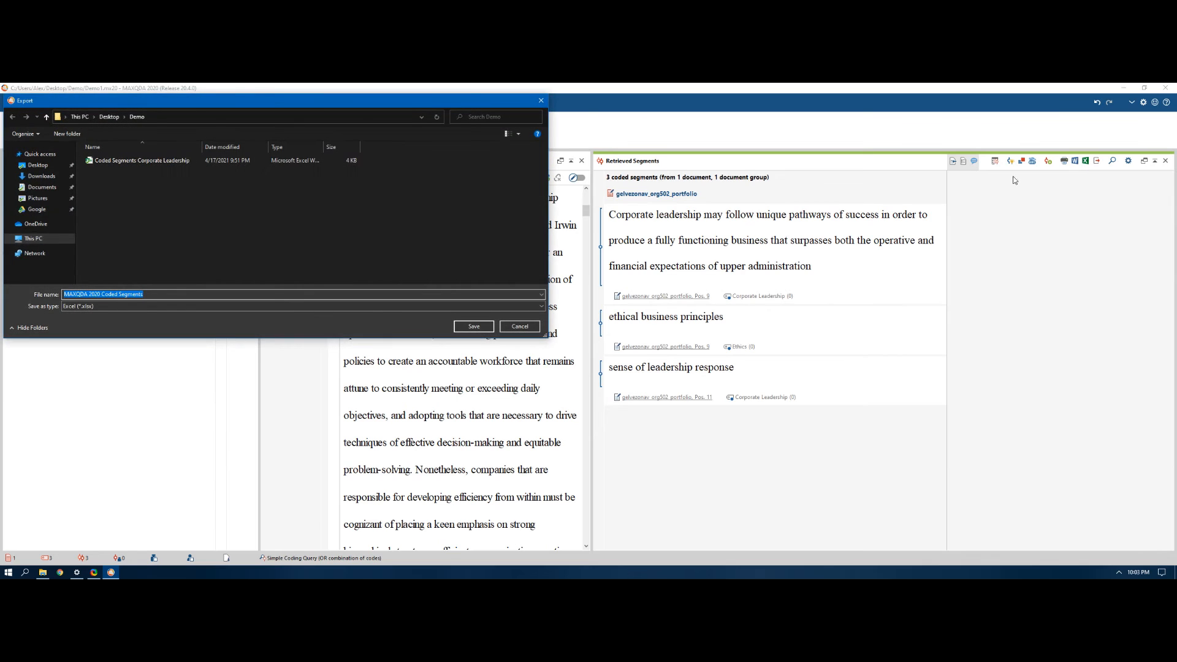
{"action": "left_click", "coordinate": [137, 163]}
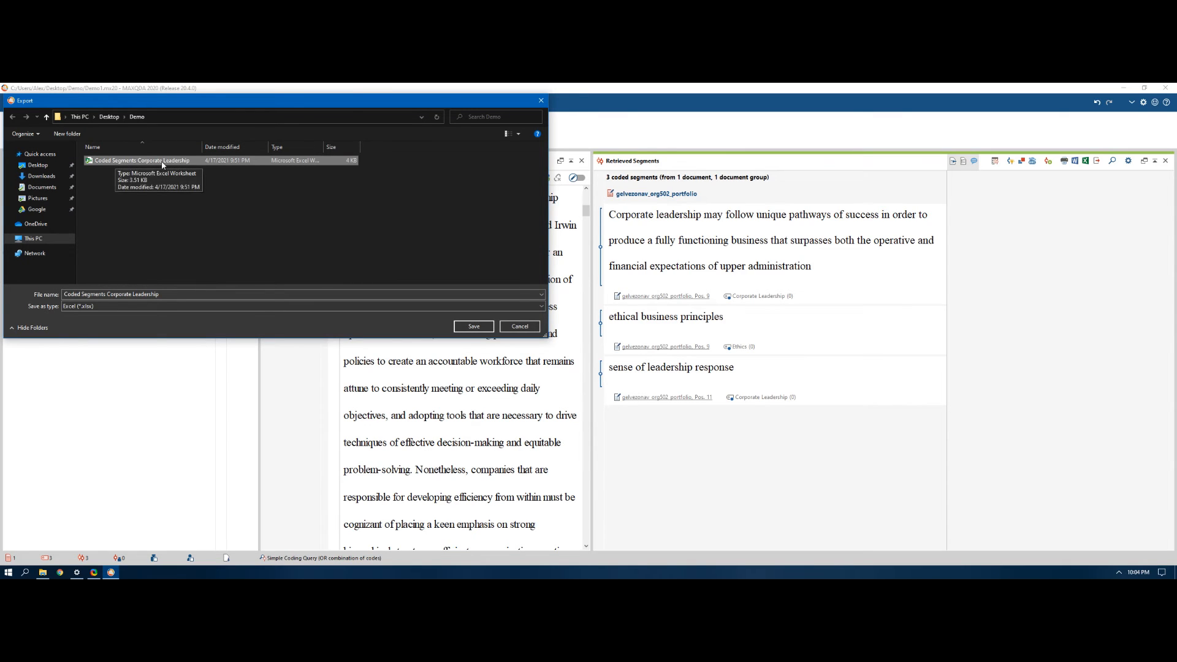
{"action": "left_click", "coordinate": [491, 330]}
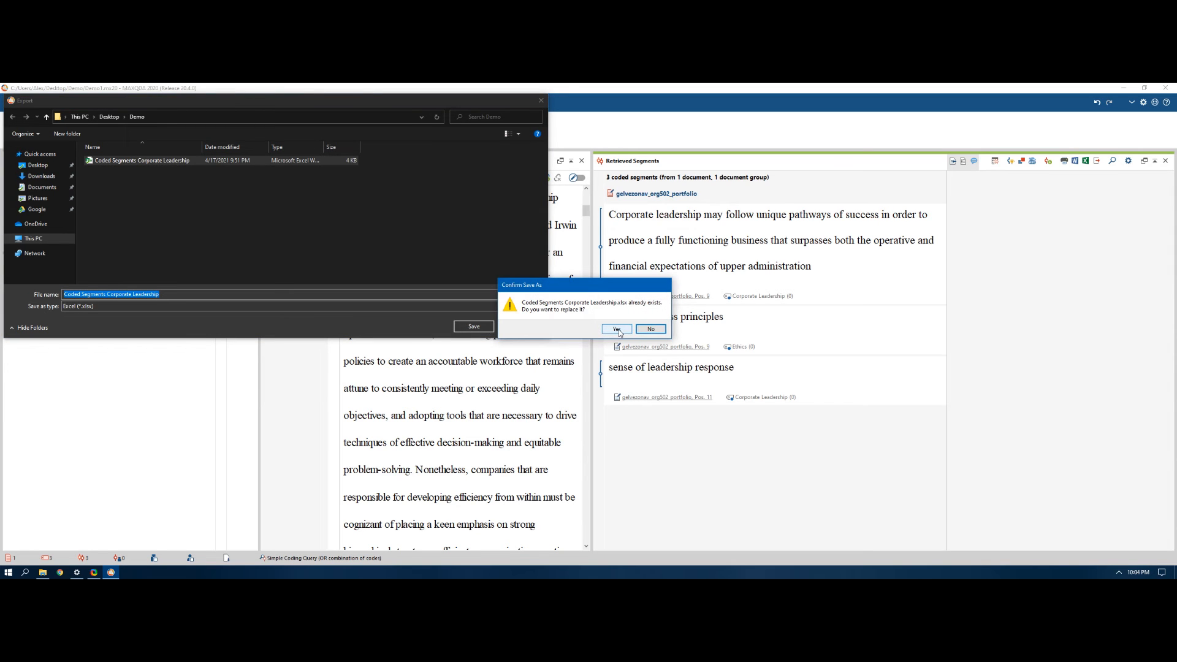
{"action": "left_click", "coordinate": [619, 331]}
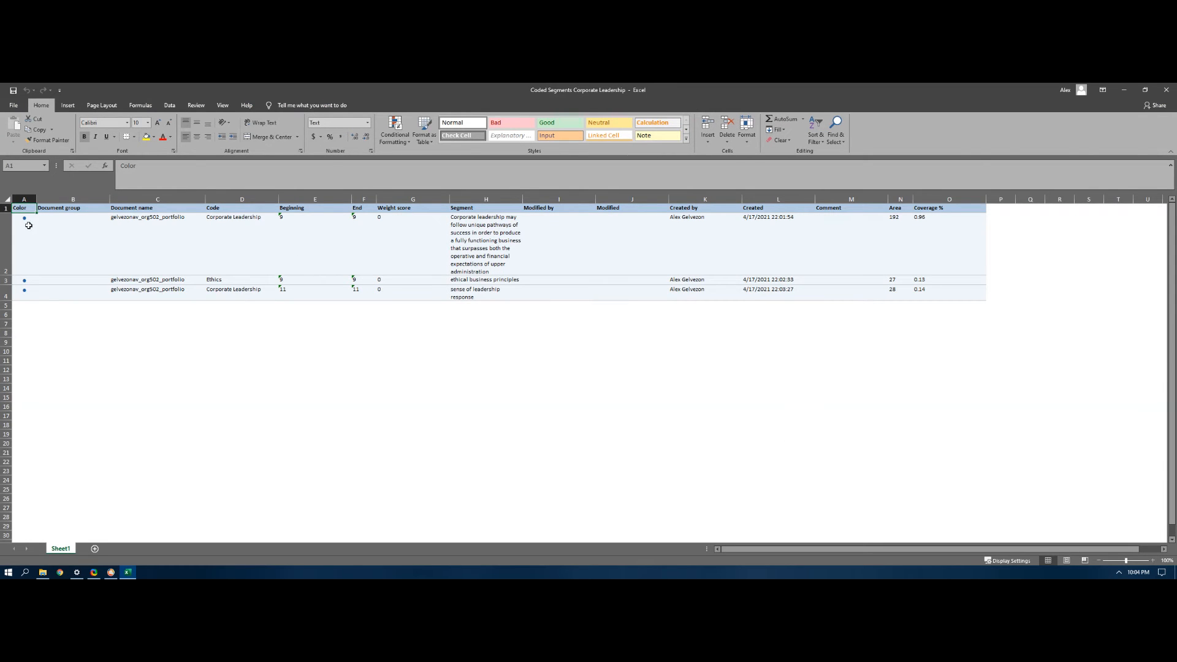
Step: Review the Code and Segment entries in the exported sheet and widen the Segment column so the passages fit on fewer lines
{"action": "left_click", "coordinate": [27, 292]}
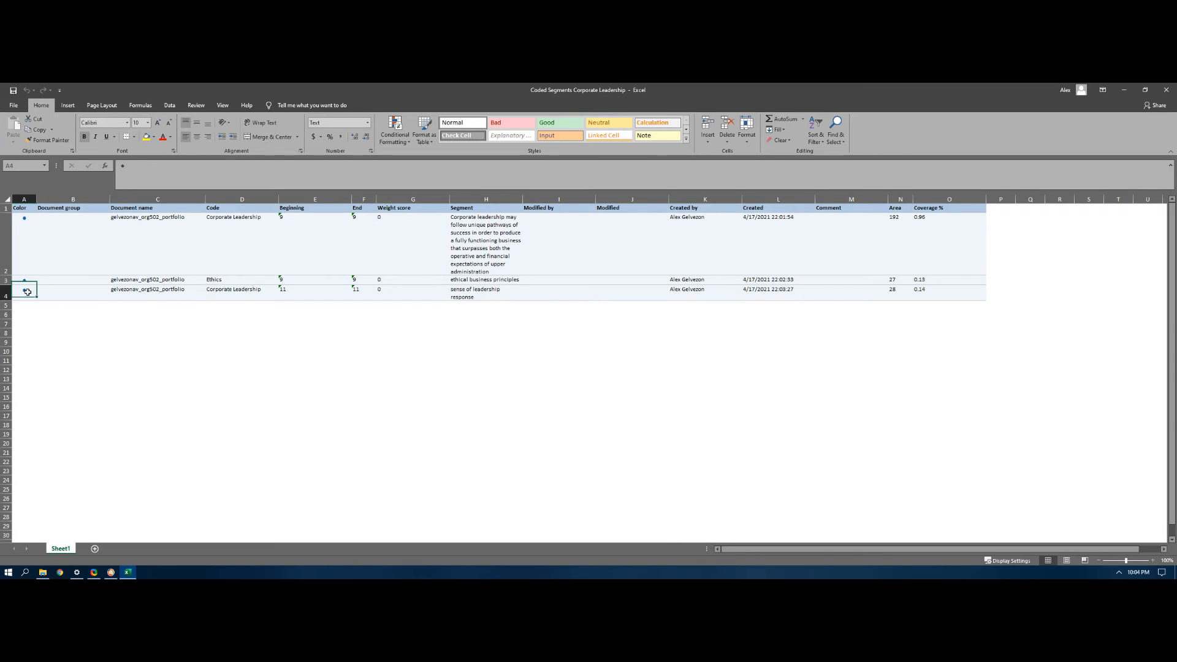
{"action": "left_click", "coordinate": [253, 222]}
{"action": "left_click_drag", "start_coordinate": [250, 281], "coordinate": [250, 297]}
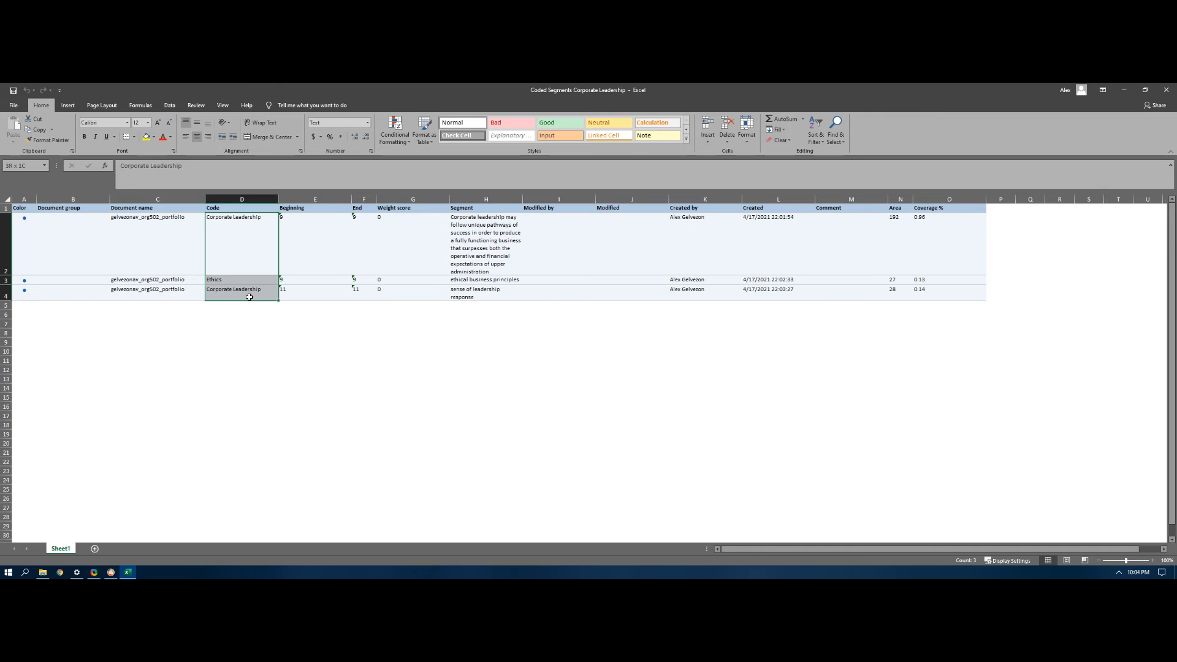
{"action": "left_click_drag", "start_coordinate": [491, 240], "coordinate": [494, 297]}
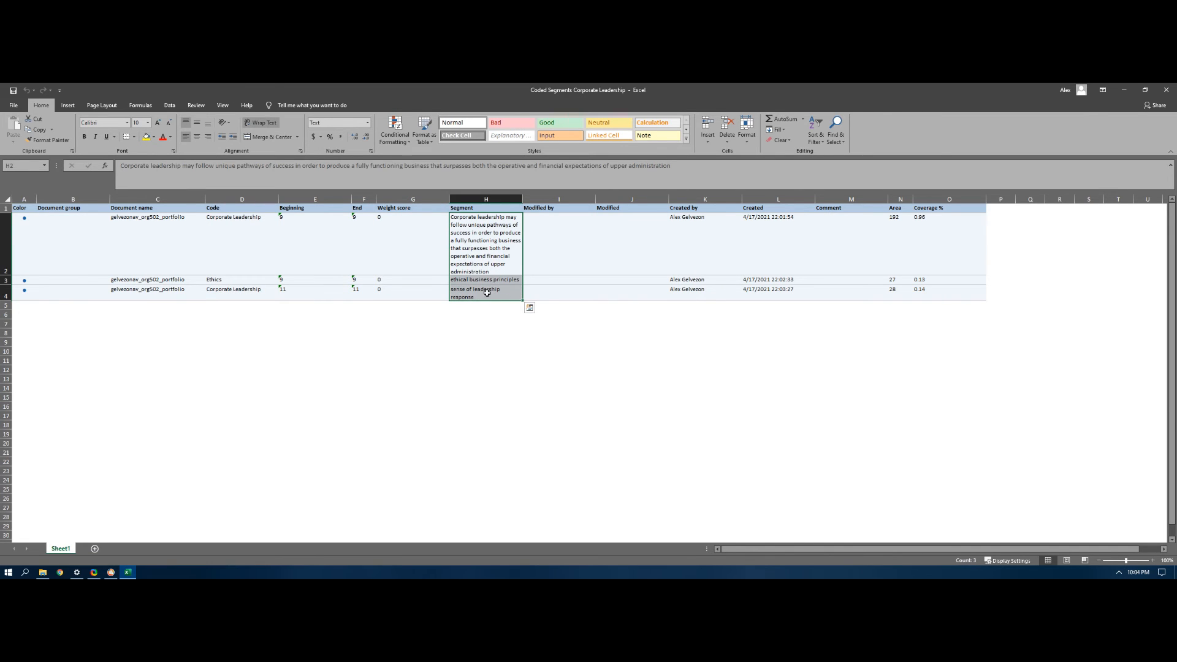
{"action": "left_click_drag", "start_coordinate": [522, 199], "coordinate": [611, 200]}
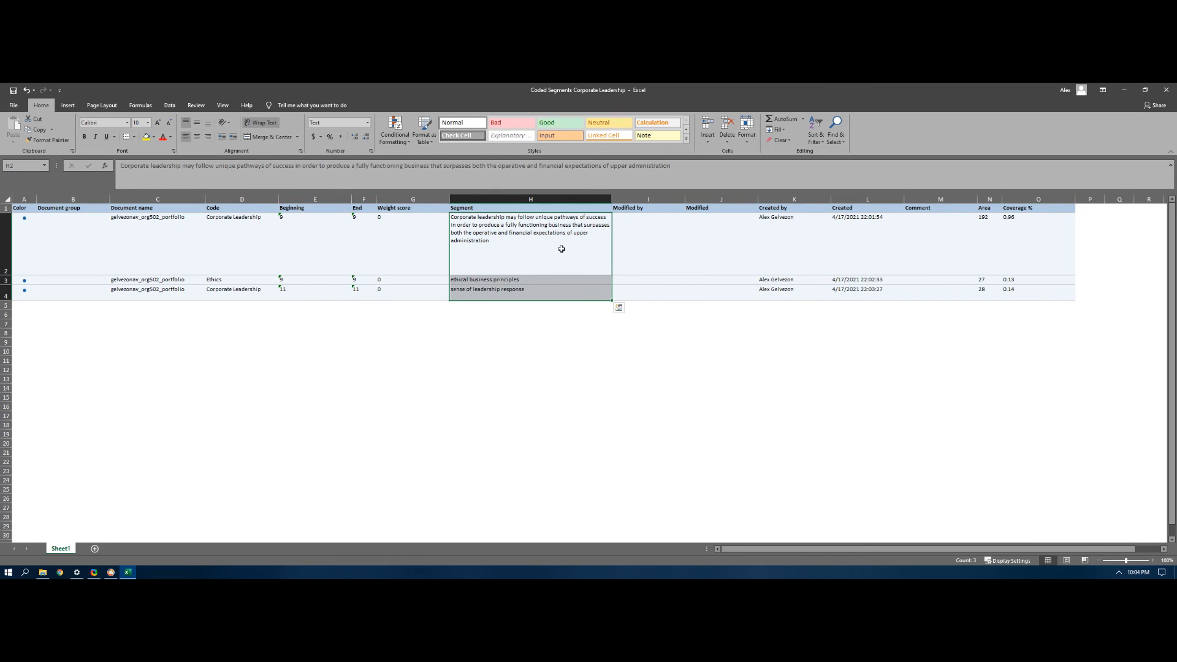
{"action": "left_click", "coordinate": [231, 232]}
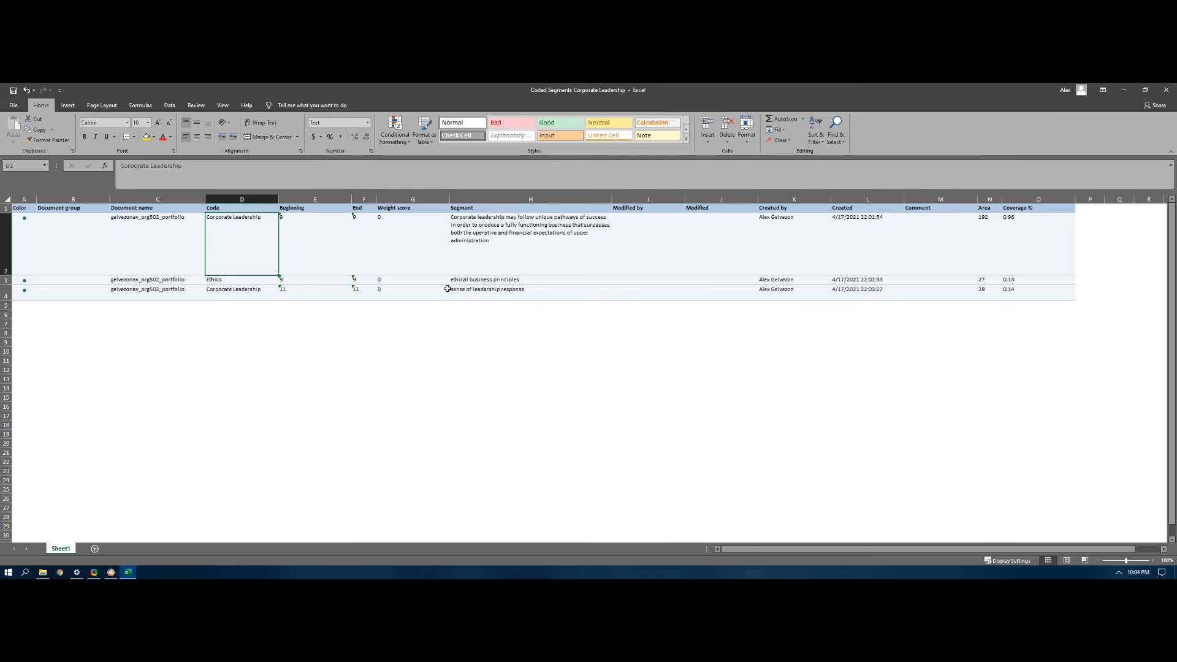
Step: Switch back to MAXQDA and create a new top-level code named "Family" in the code system
{"action": "left_click", "coordinate": [115, 575]}
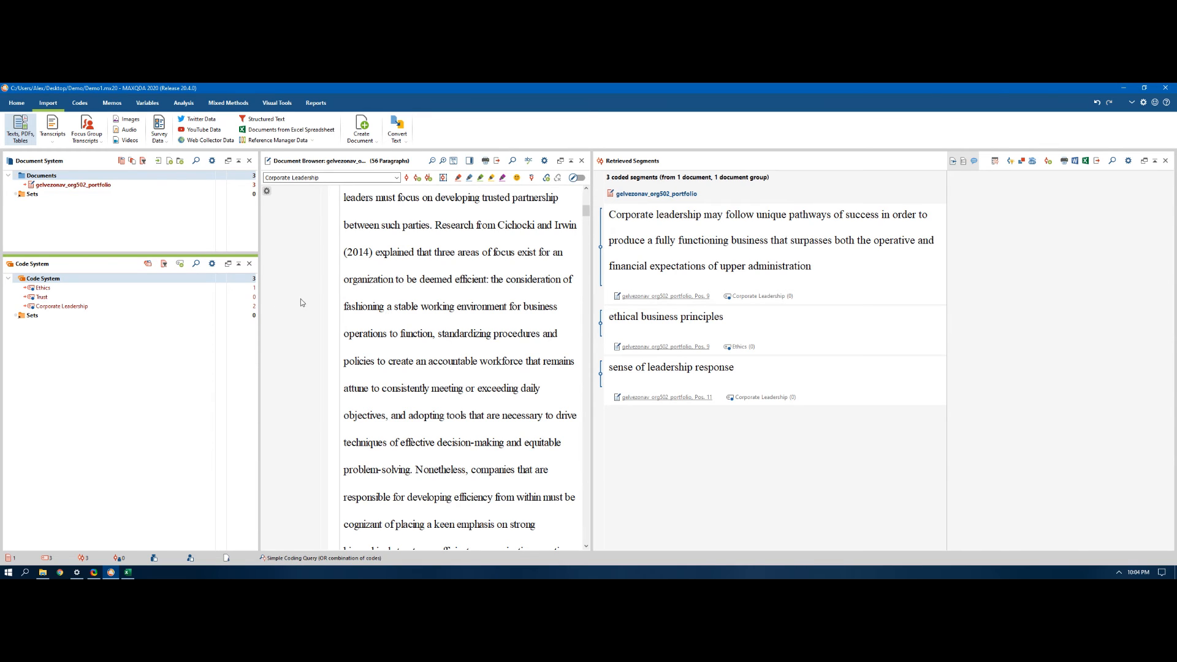
{"action": "mouse_move", "coordinate": [93, 279]}
{"action": "left_click", "coordinate": [205, 280]}
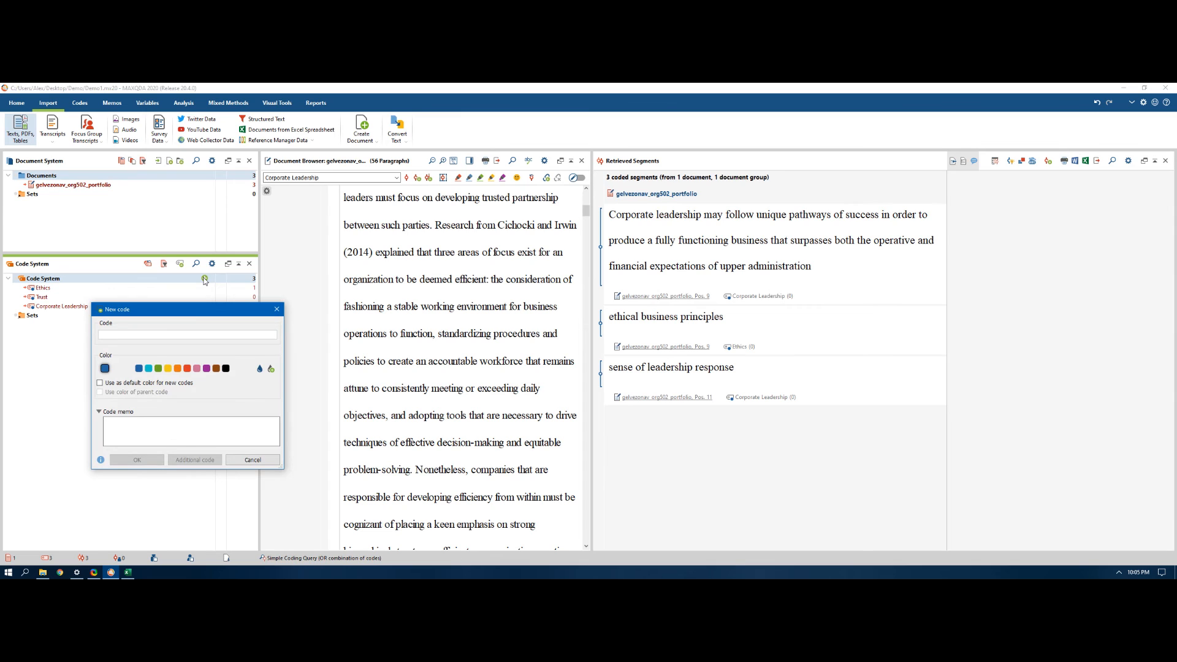
{"action": "type", "text": "Family"}
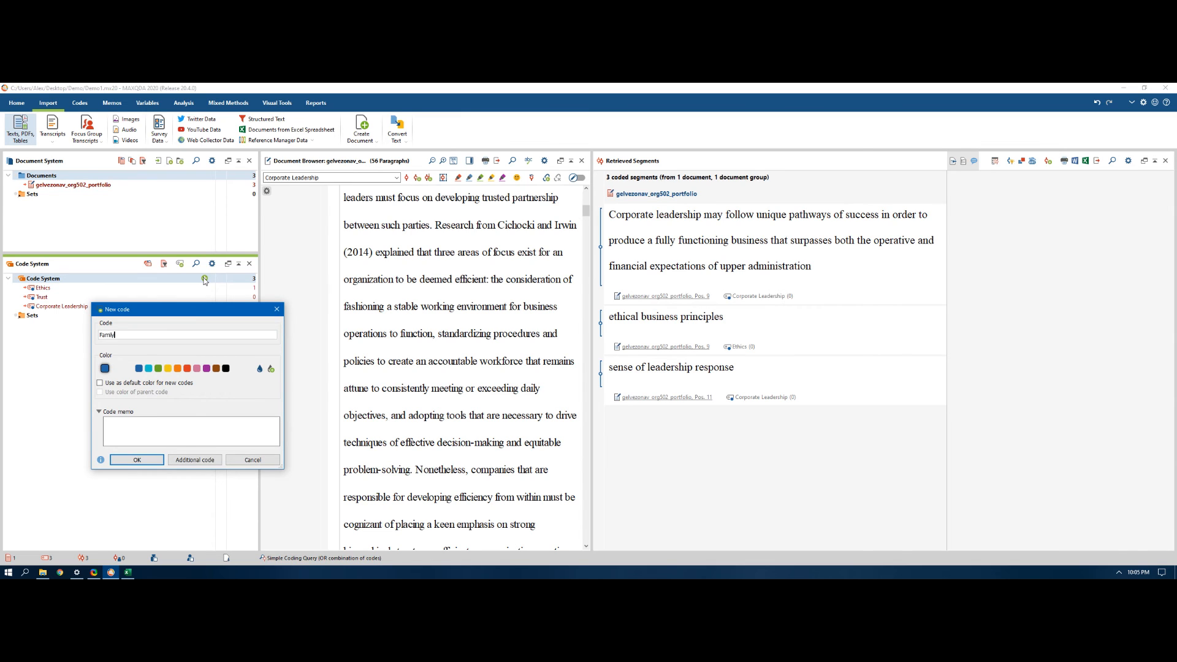
{"action": "key", "text": "Return"}
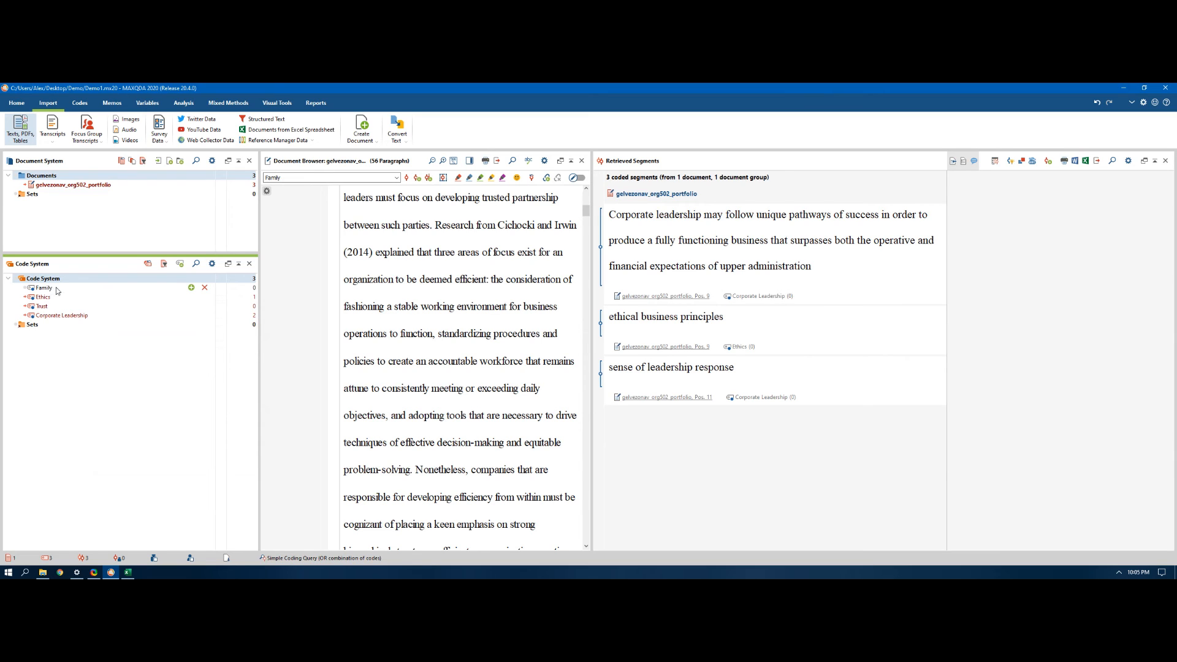
Step: Add a subcode named "Children" beneath the Family code, using the parent code's color
{"action": "left_click", "coordinate": [191, 291]}
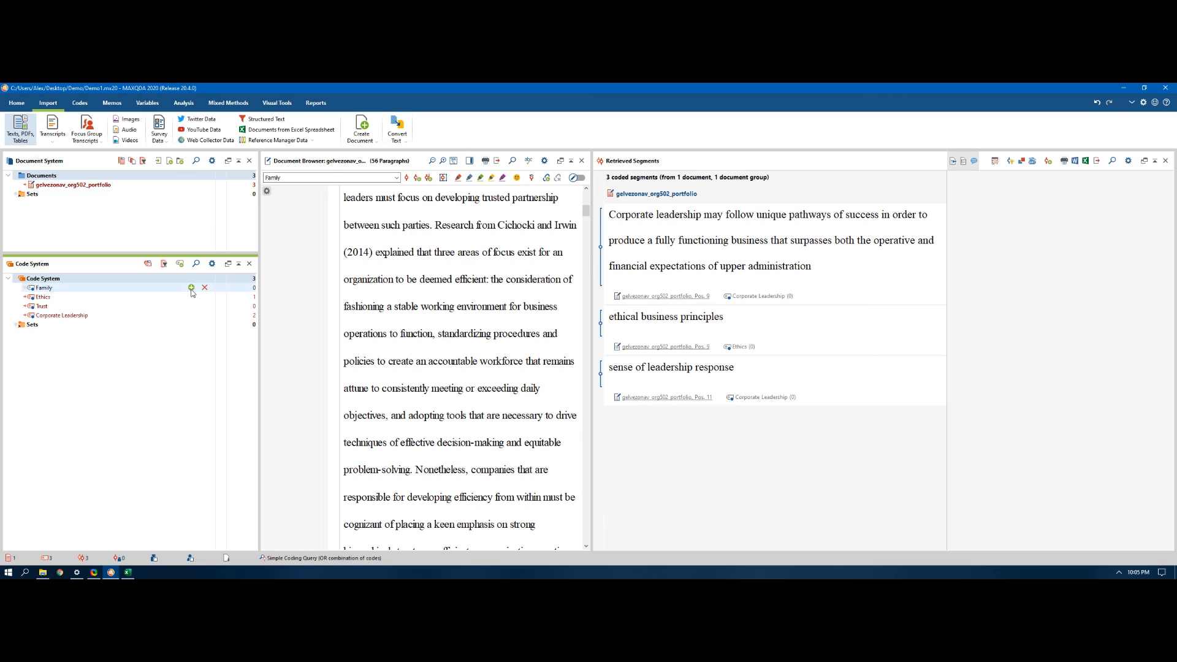
{"action": "left_click", "coordinate": [191, 288]}
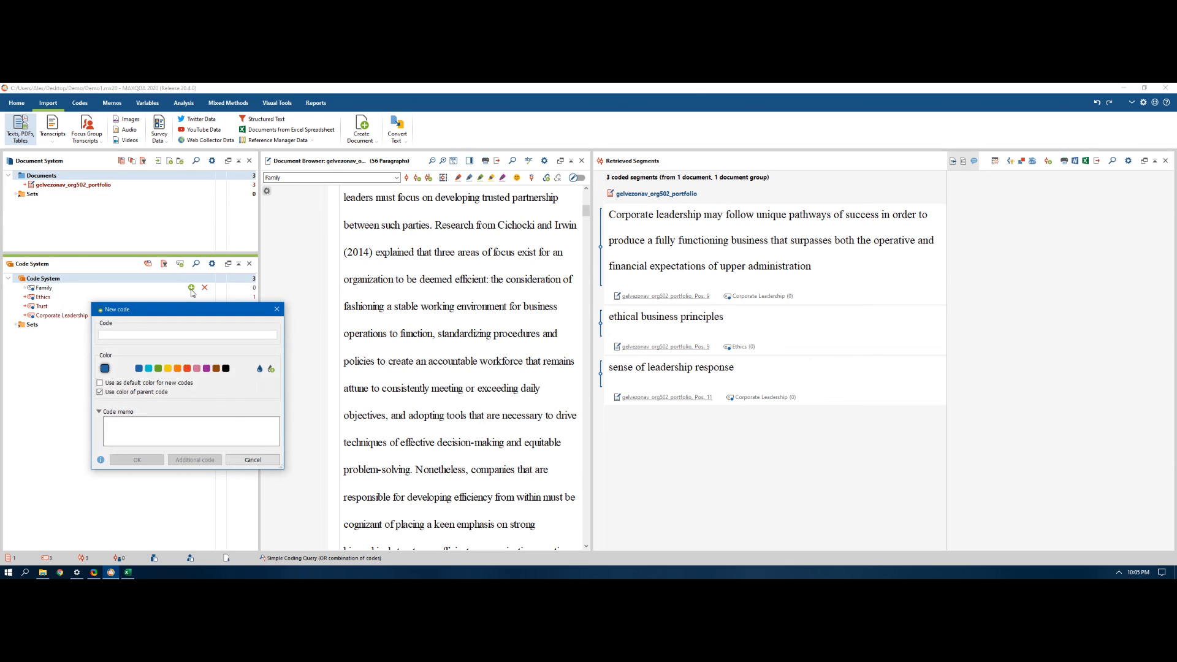
{"action": "type", "text": "Childr"}
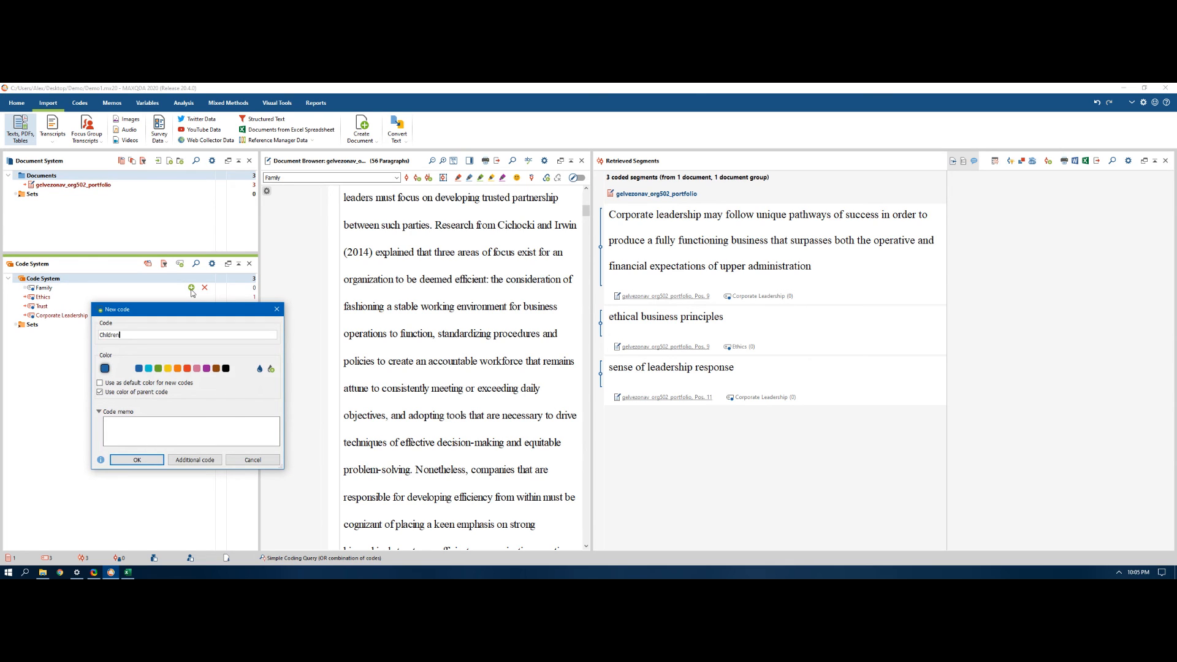
{"action": "type", "text": "en"}
{"action": "key", "text": "Return"}
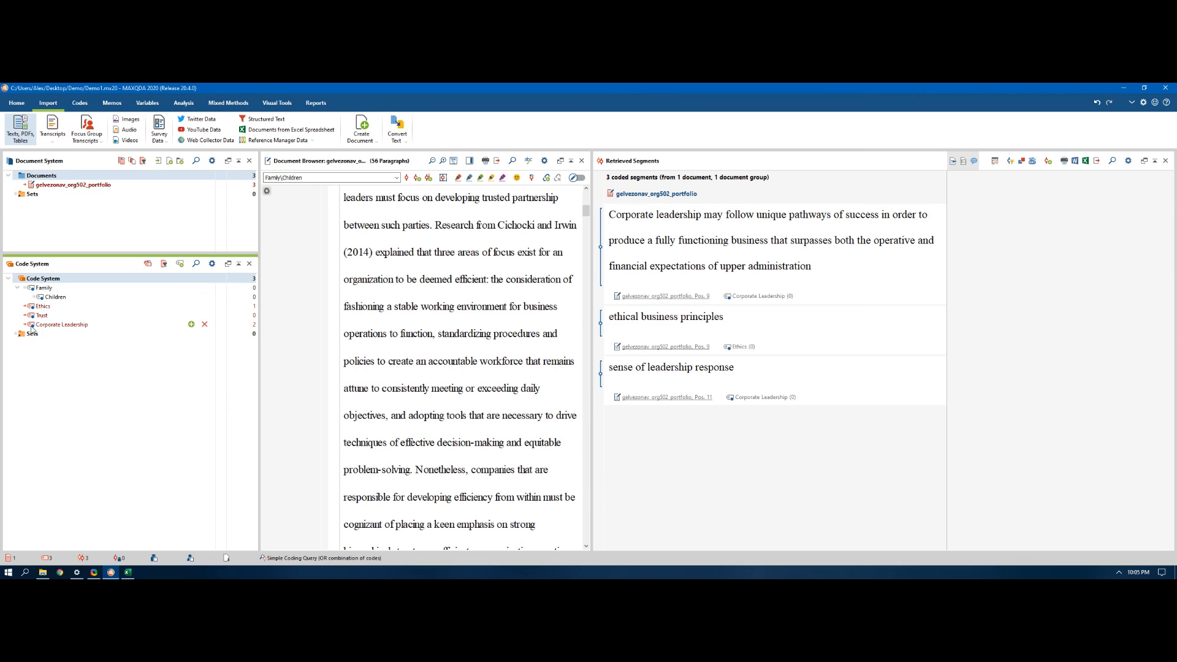
Step: Activate the Family code including its subcodes, and deactivate the Corporate Leadership code
{"action": "right_click", "coordinate": [49, 289]}
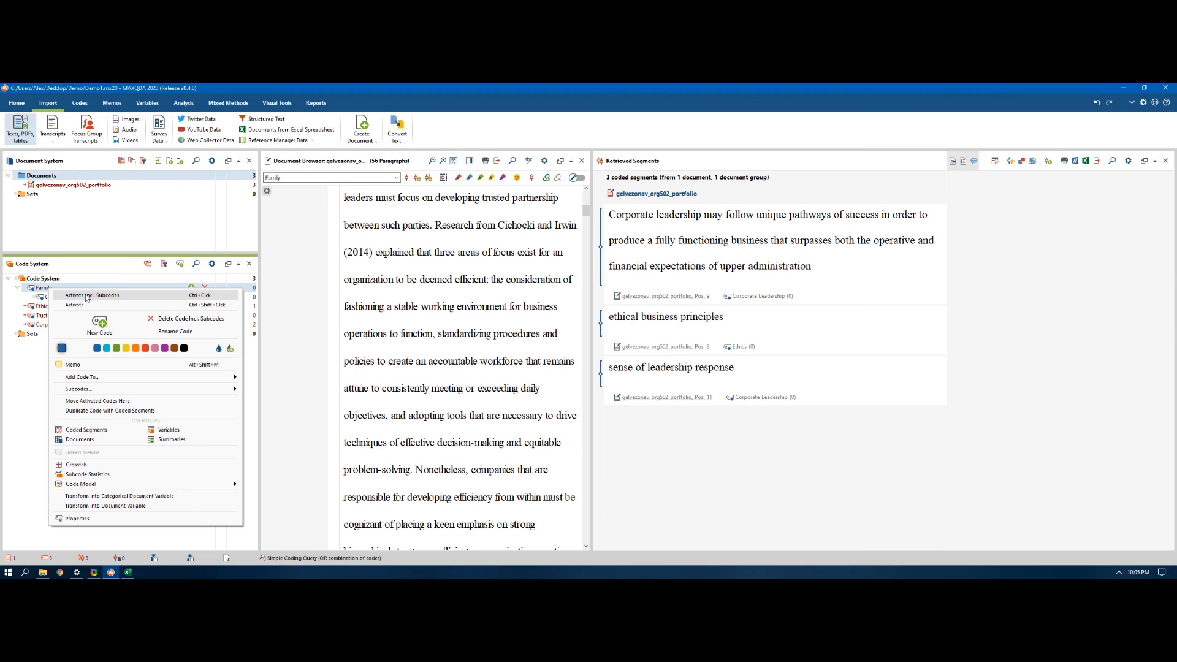
{"action": "left_click", "coordinate": [86, 295]}
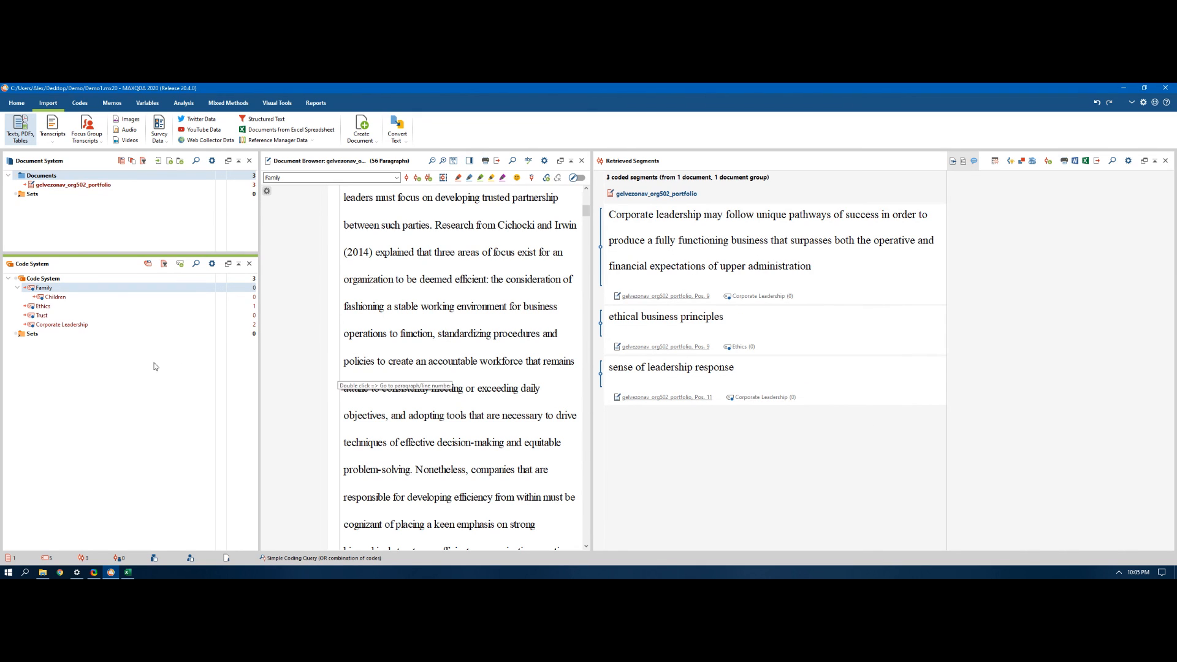
{"action": "right_click", "coordinate": [65, 329]}
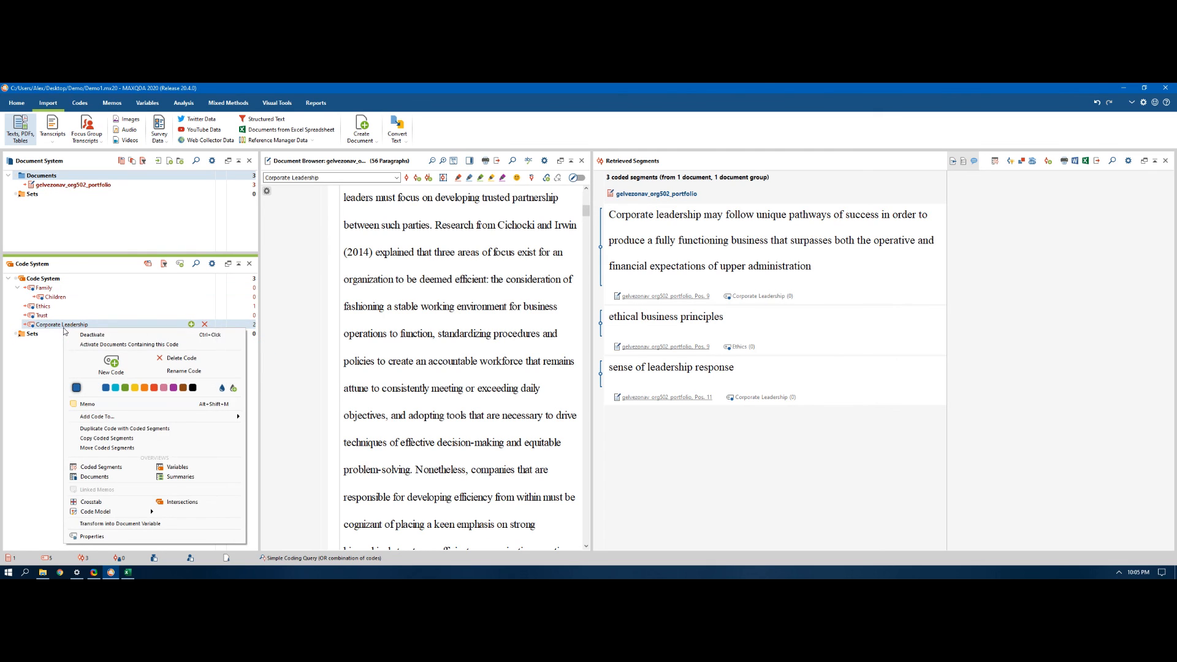
{"action": "left_click", "coordinate": [80, 335]}
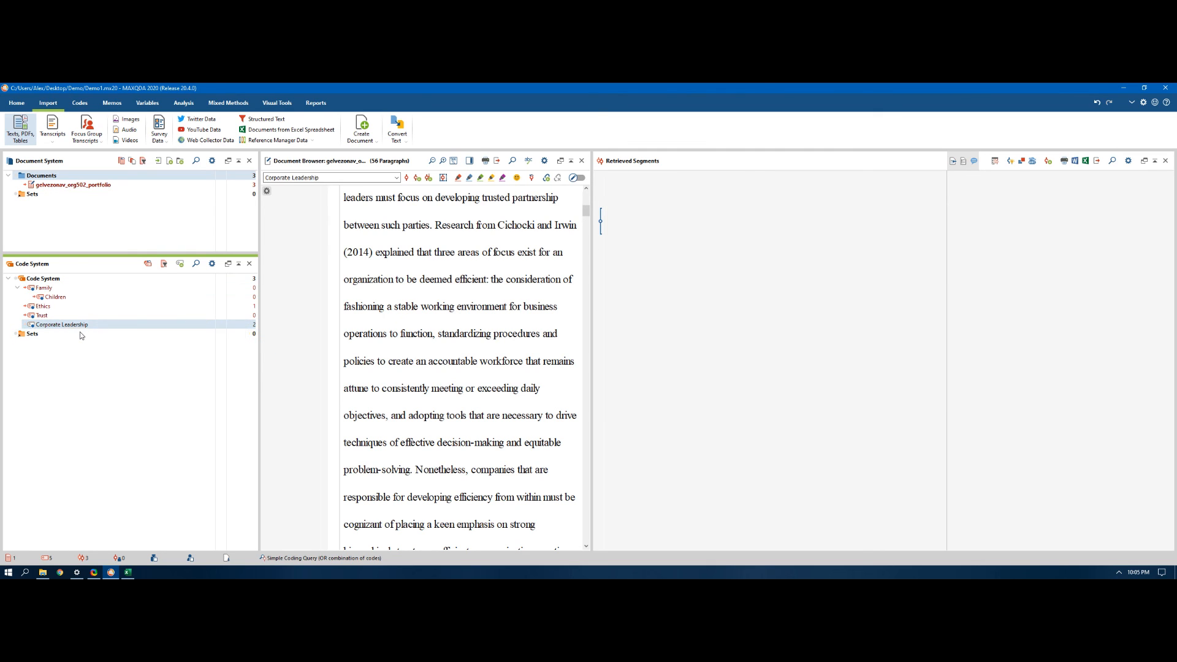